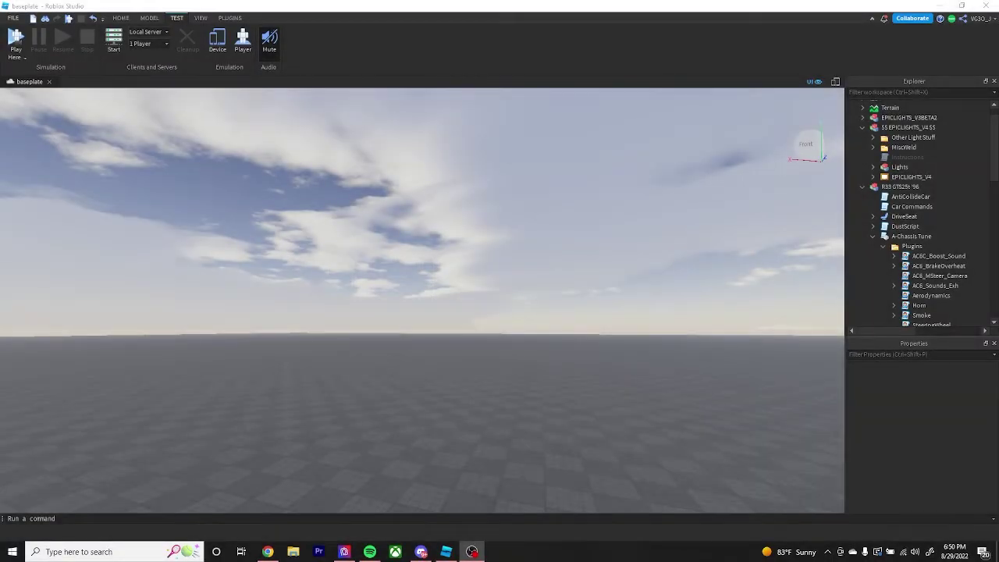
Step: Look over the blue car and the detached doors, spoiler and light pieces beside it
right_drag(499, 381, 619, 299)
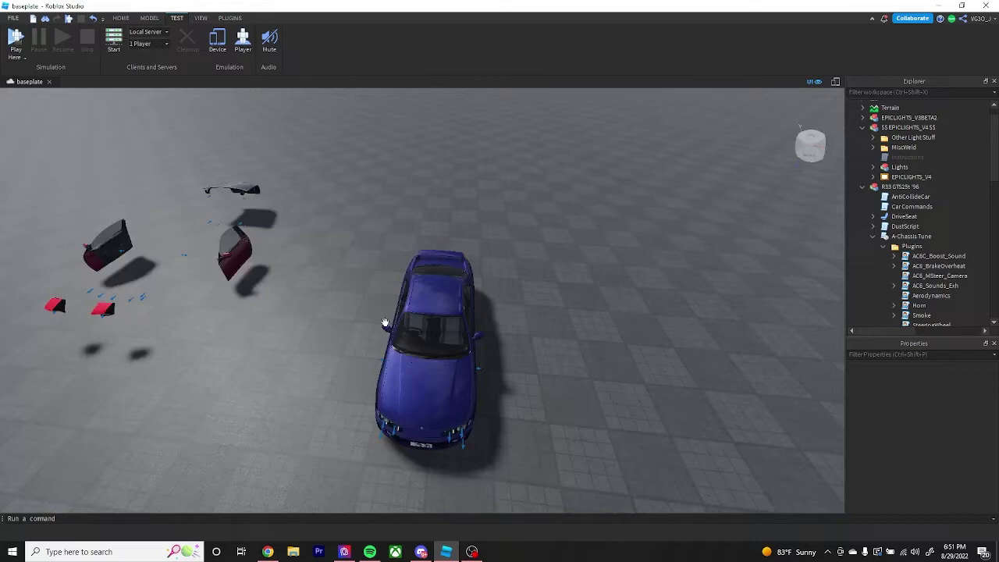
click(406, 280)
right_drag(534, 310, 117, 375)
key(w)
key(s)
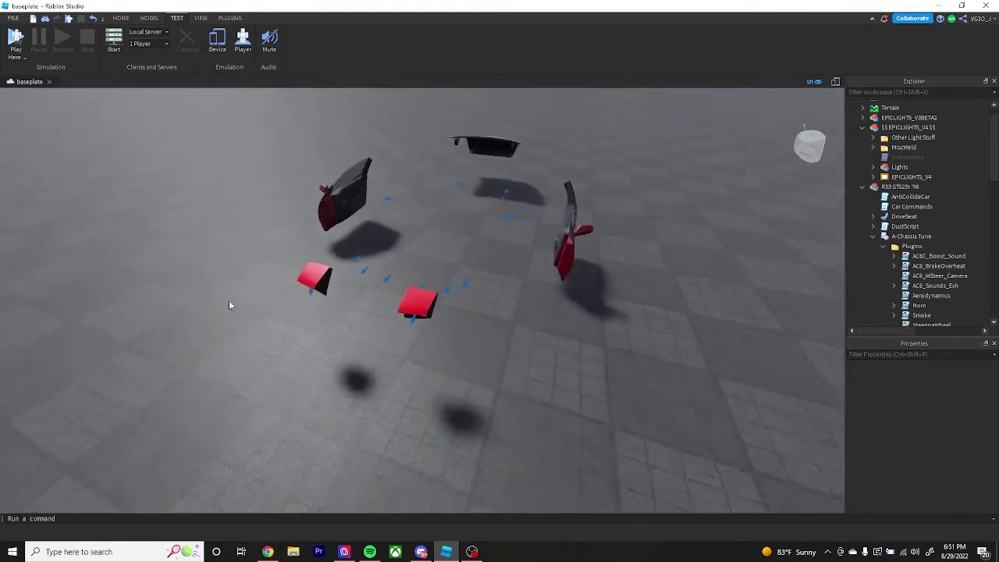
key(e)
key(d)
right_drag(628, 247, 730, 221)
key(d)
scroll(730, 231, up, 3)
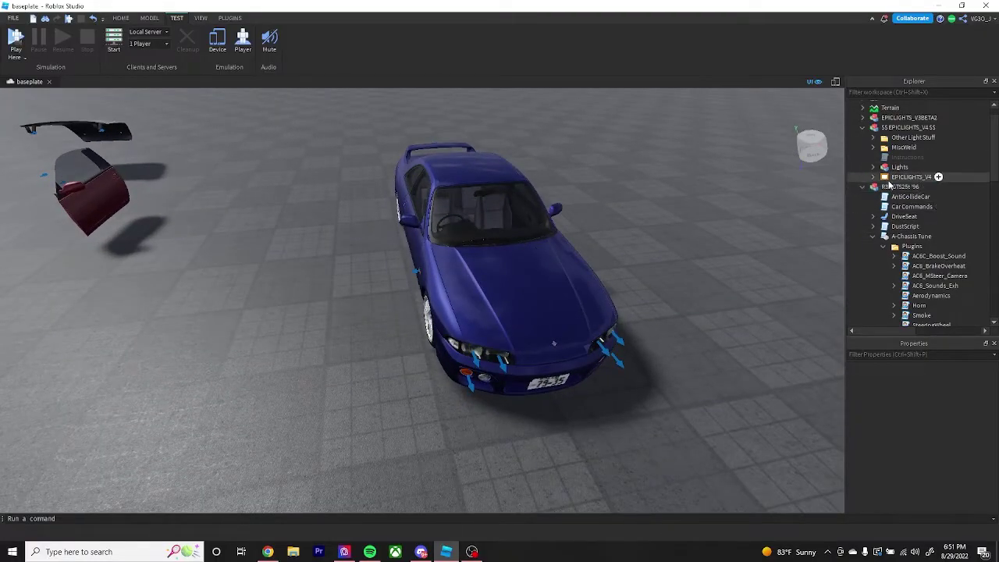
Step: Find the Body model of the R33 GTS25t '96 car and expand its light group
drag(886, 181, 909, 248)
scroll(905, 203, up, 1)
drag(900, 163, 914, 161)
drag(819, 222, 938, 232)
scroll(902, 281, down, 6)
click(656, 187)
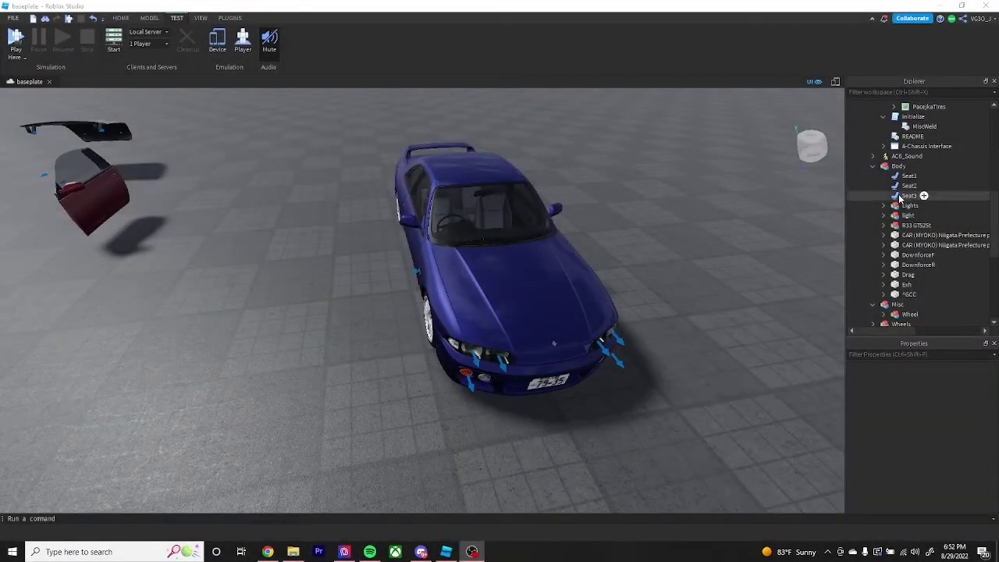
click(883, 216)
scroll(671, 263, up, 6)
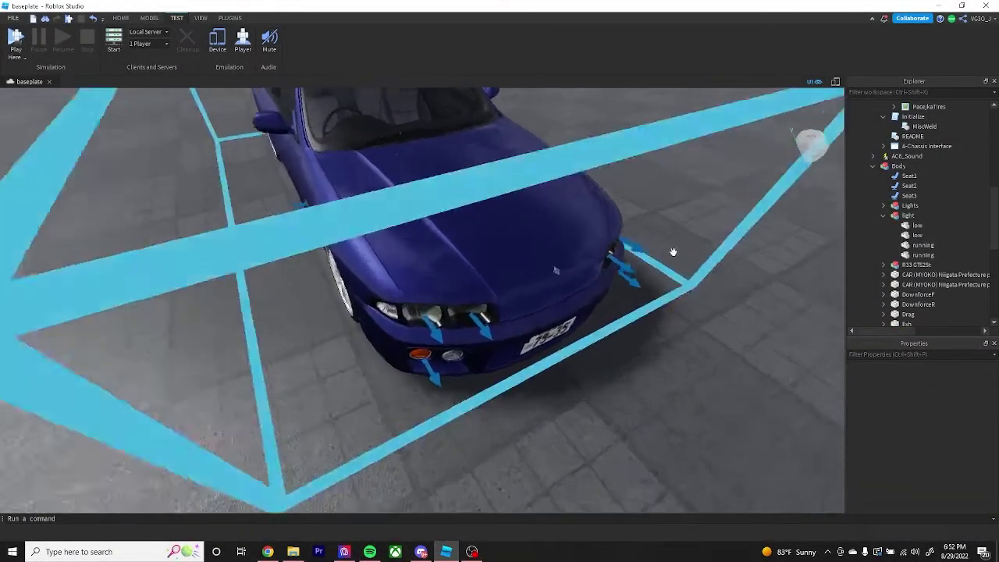
scroll(672, 252, up, 5)
Step: Select both low headlight meshes in the light group, checking each one on the front of the car
click(916, 225)
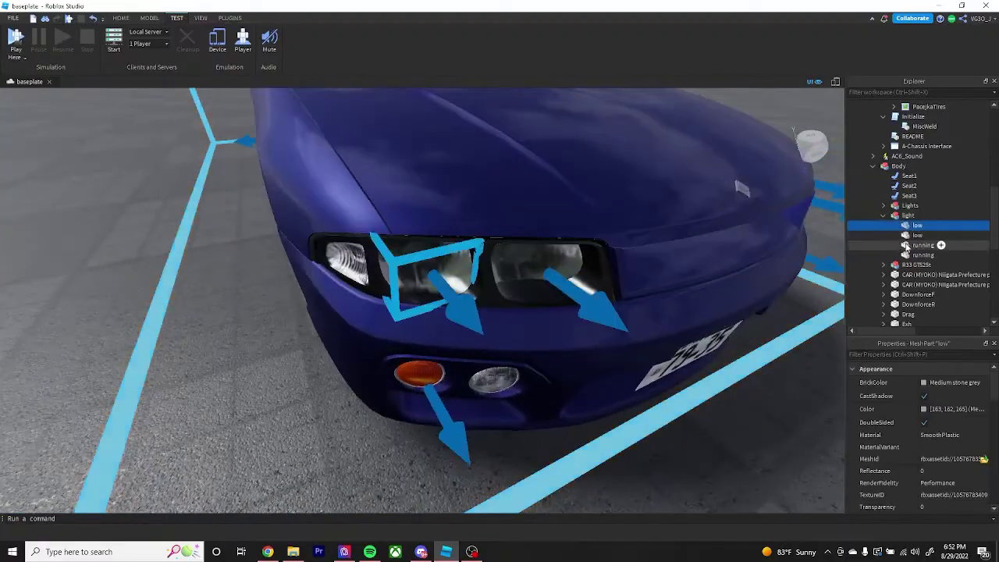
click(907, 236)
right_drag(718, 261, 699, 262)
key(d)
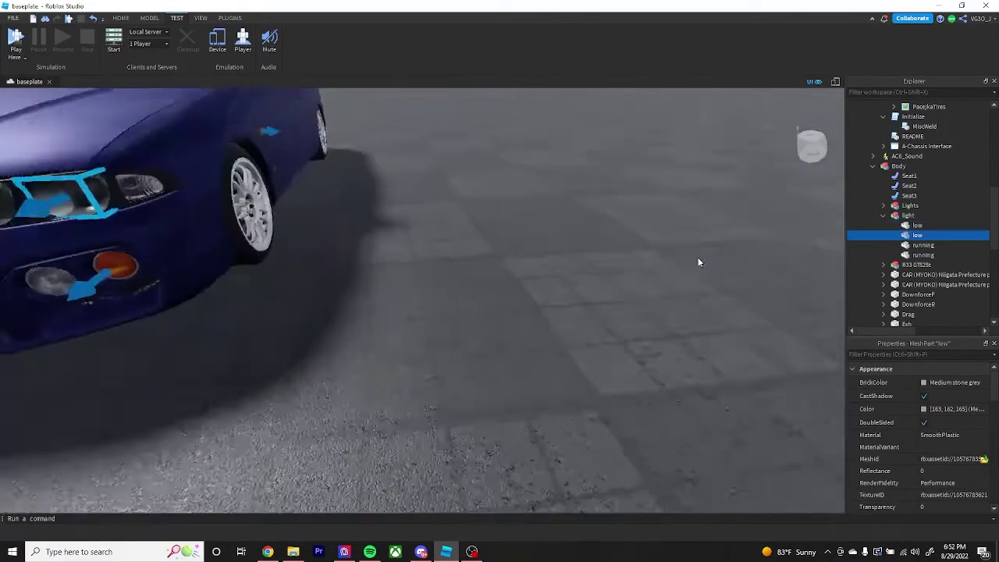
scroll(699, 260, down, 5)
ctrl+click(918, 226)
scroll(606, 249, up, 5)
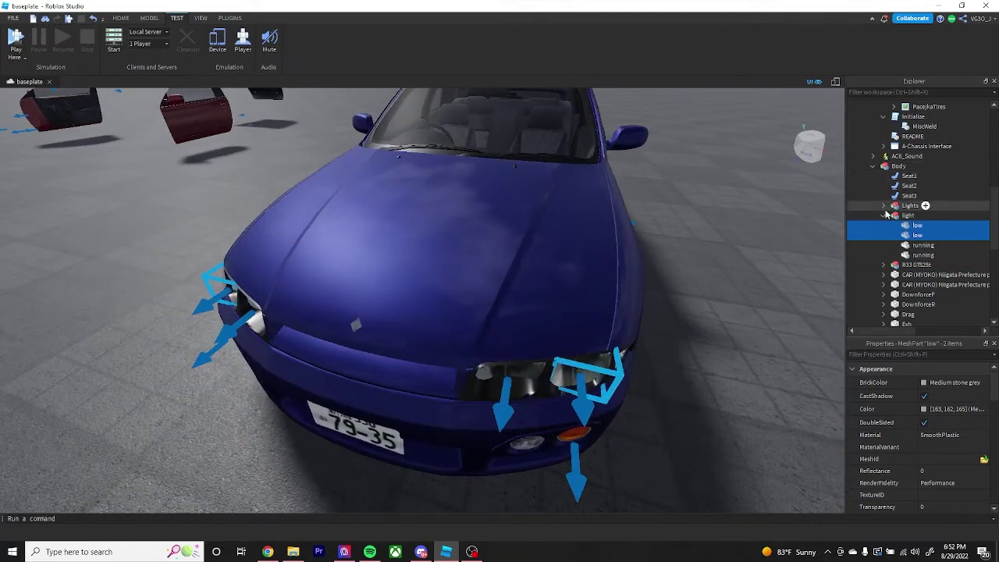
Step: Move the two selected low meshes into the Low model under Lights > Headlights of the car's Body
click(884, 205)
scroll(909, 214, down, 1)
click(894, 207)
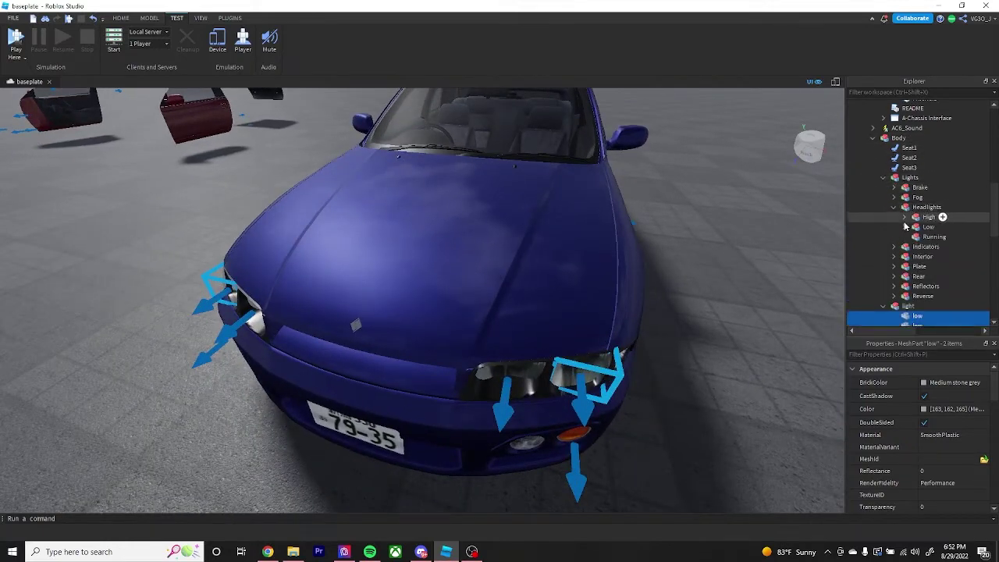
click(904, 228)
scroll(905, 227, down, 1)
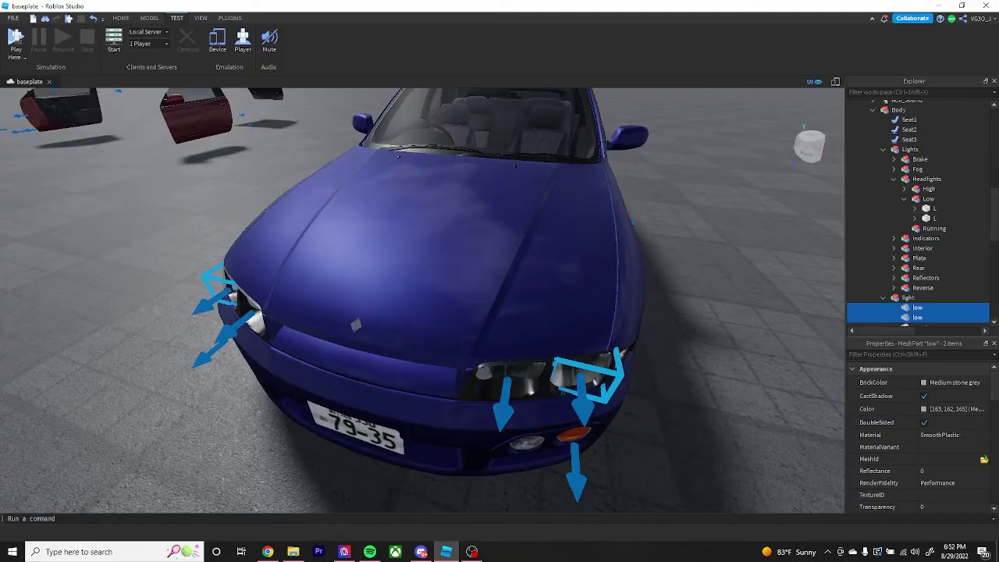
right_drag(508, 355, 508, 355)
key(s)
right_drag(380, 304, 380, 304)
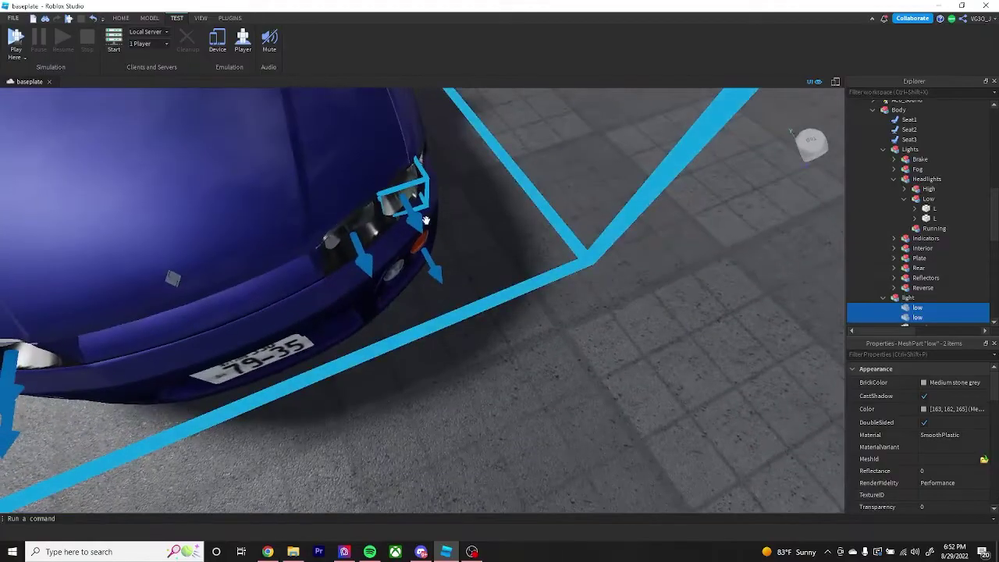
scroll(423, 208, down, 5)
right_drag(424, 208, 424, 208)
key(f)
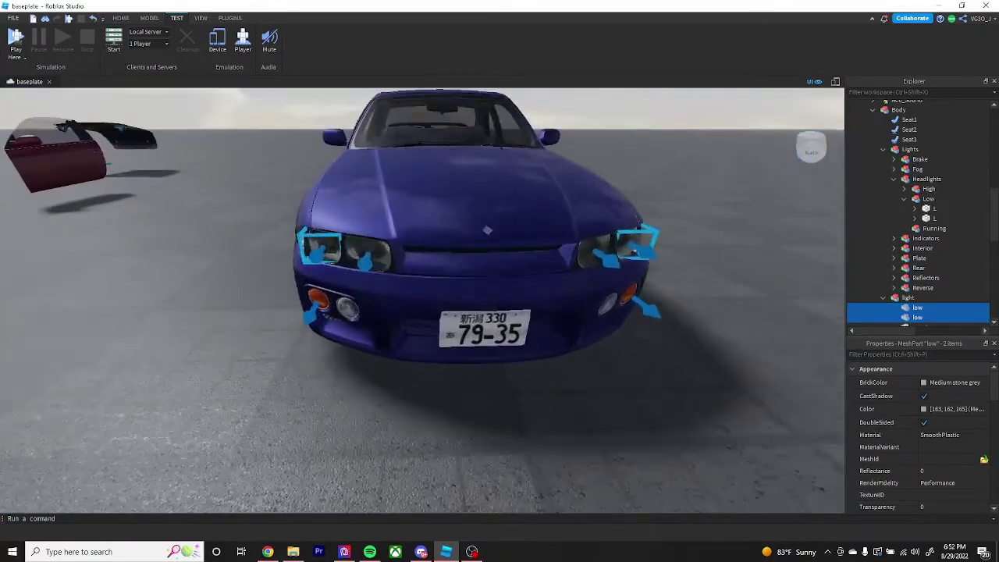
drag(897, 320, 927, 200)
Step: Duplicate the two low meshes inside the Low model and rename the copies LN
key(ctrl+d)
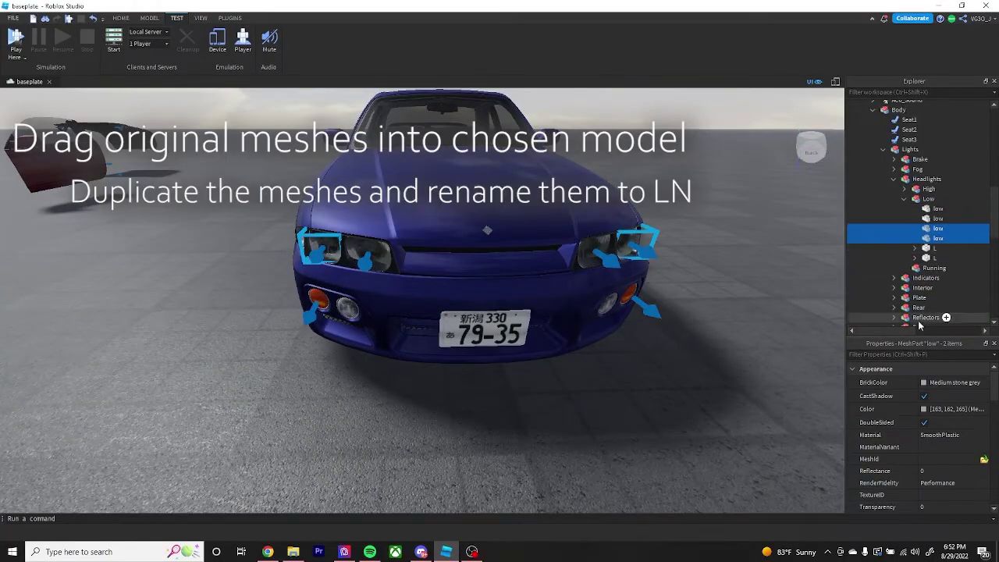
scroll(927, 437, down, 3)
scroll(927, 436, down, 2)
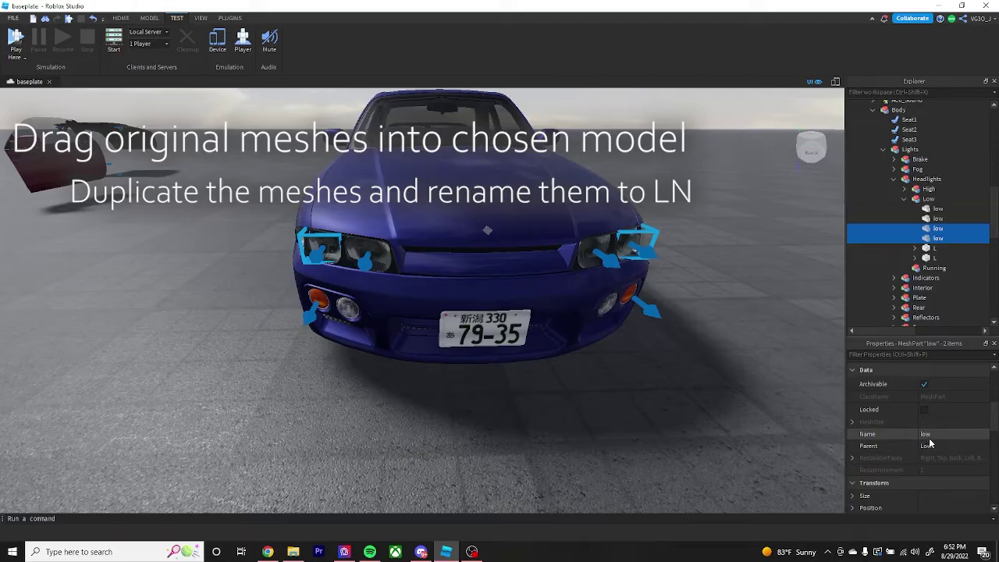
click(927, 434)
text(LN)
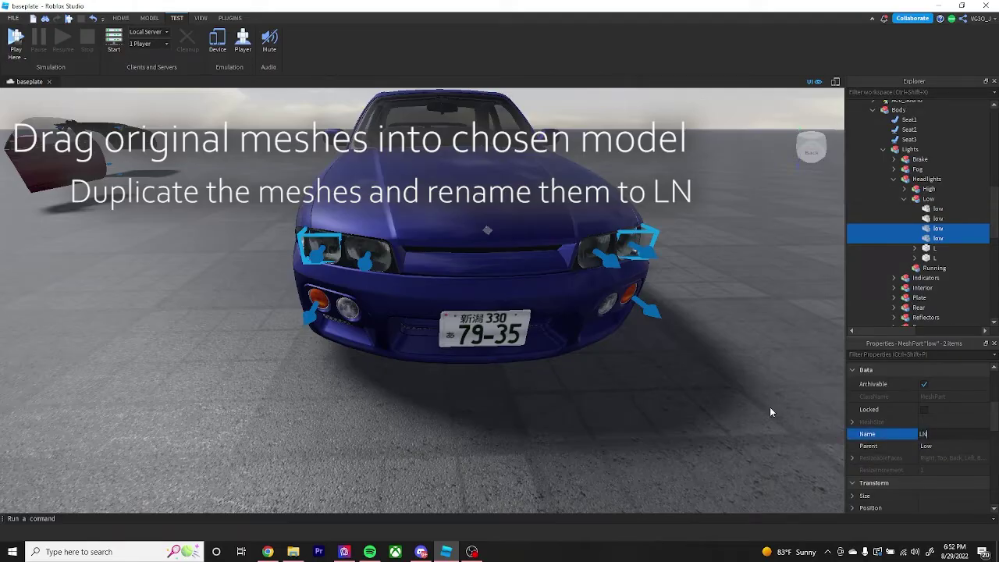
key(Return)
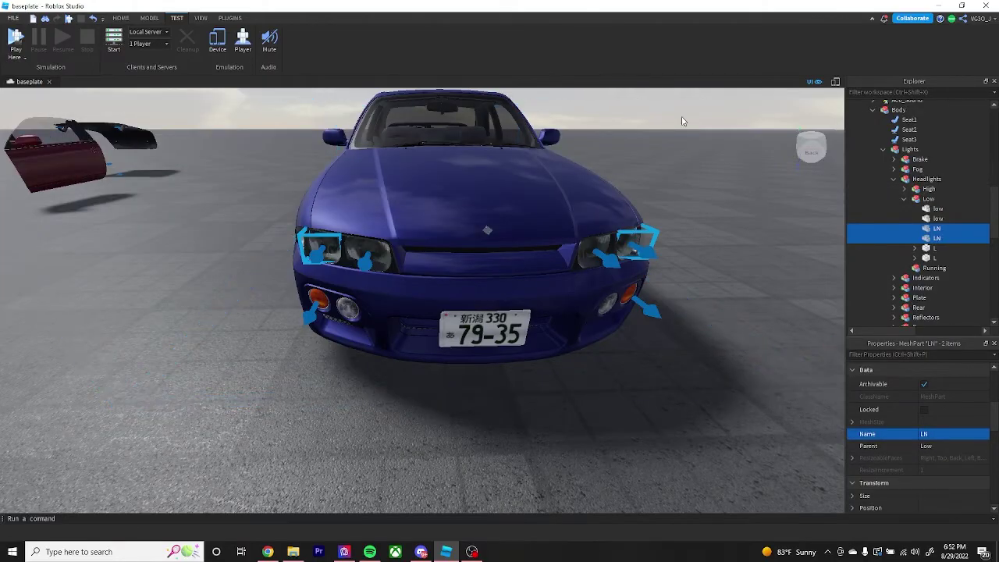
click(668, 129)
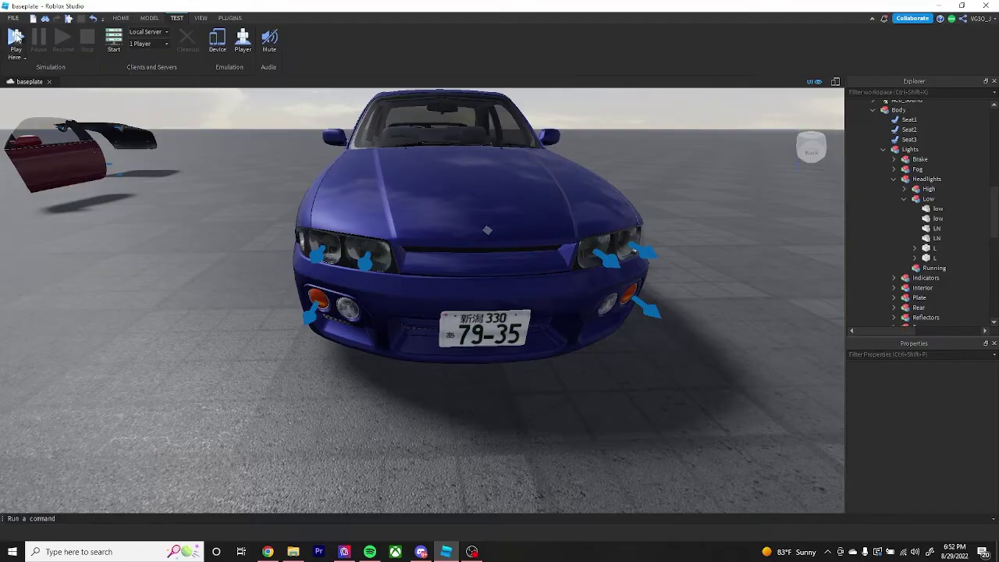
Step: Playtest the car's low-beam headlights from the driver's seat, inspect the lit mesh up close and end the test
click(16, 38)
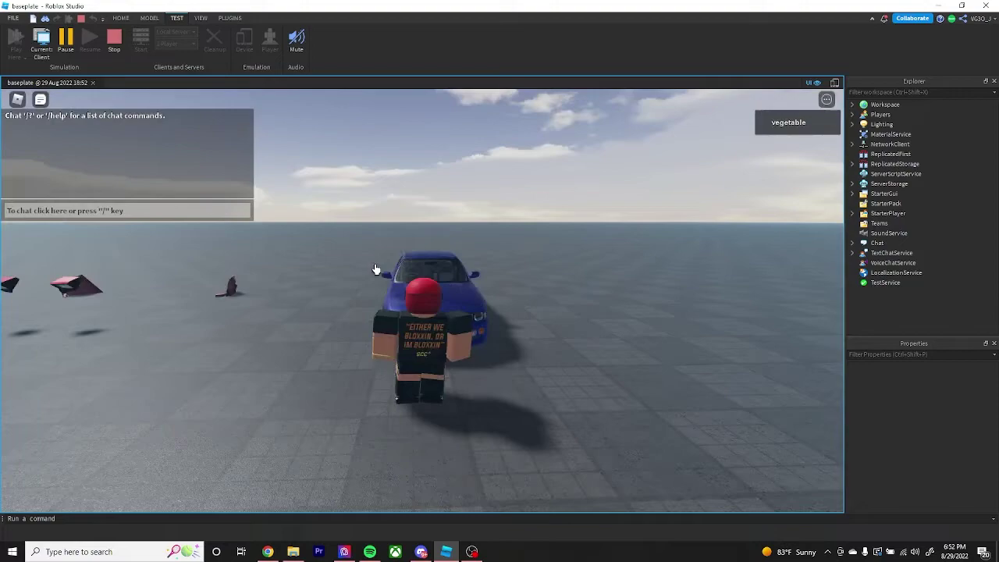
right_drag(375, 268, 442, 202)
key(d)
key(w)
key(a)
key(space)
key(l)
scroll(443, 206, up, 3)
scroll(443, 206, up, 3)
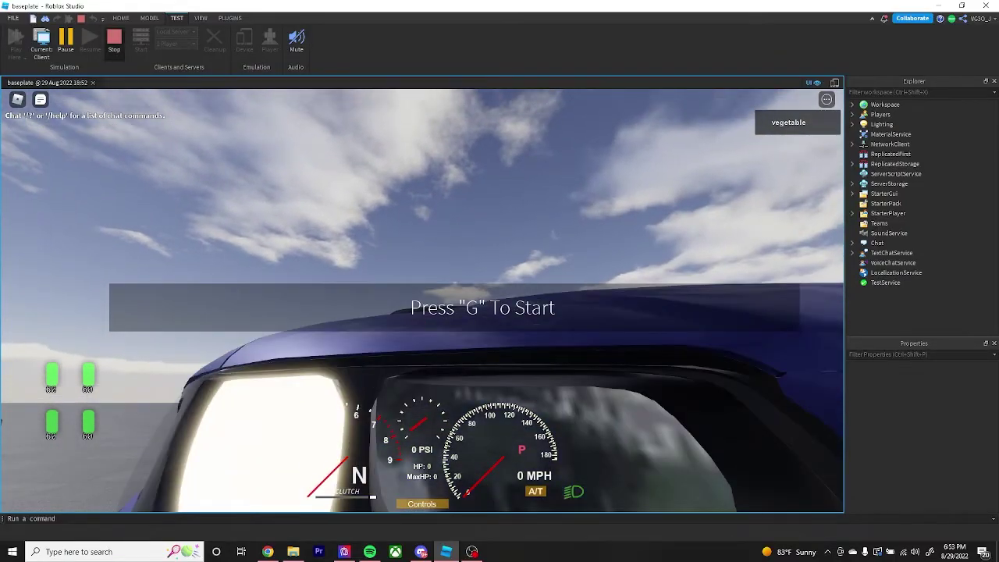
key(shift+F5)
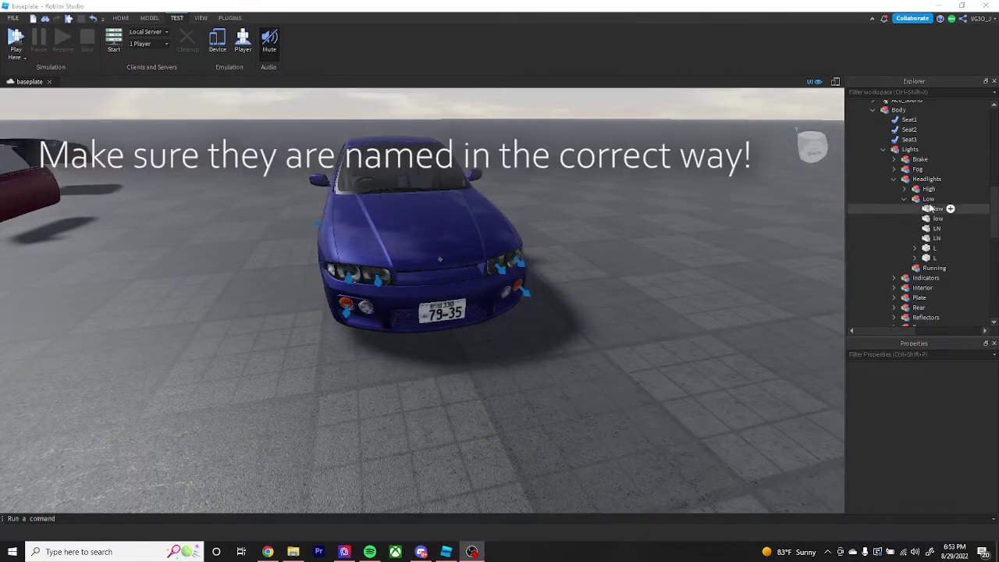
Step: Collapse the Low model and examine how the meshes and light parts in the High headlight model are named
click(905, 199)
click(905, 189)
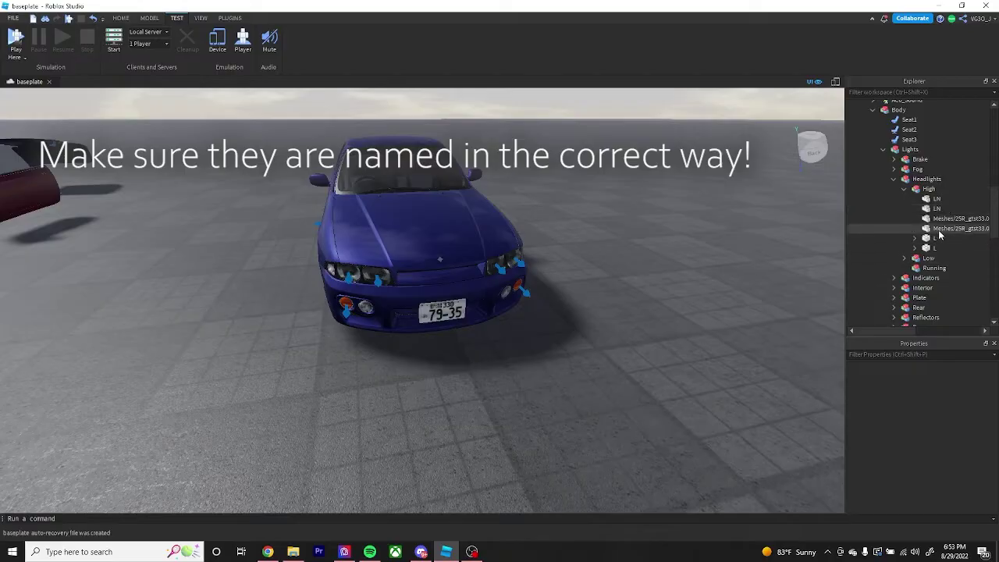
key(w)
right_drag(218, 351, 218, 350)
key(w)
key(s)
scroll(734, 222, down, 4)
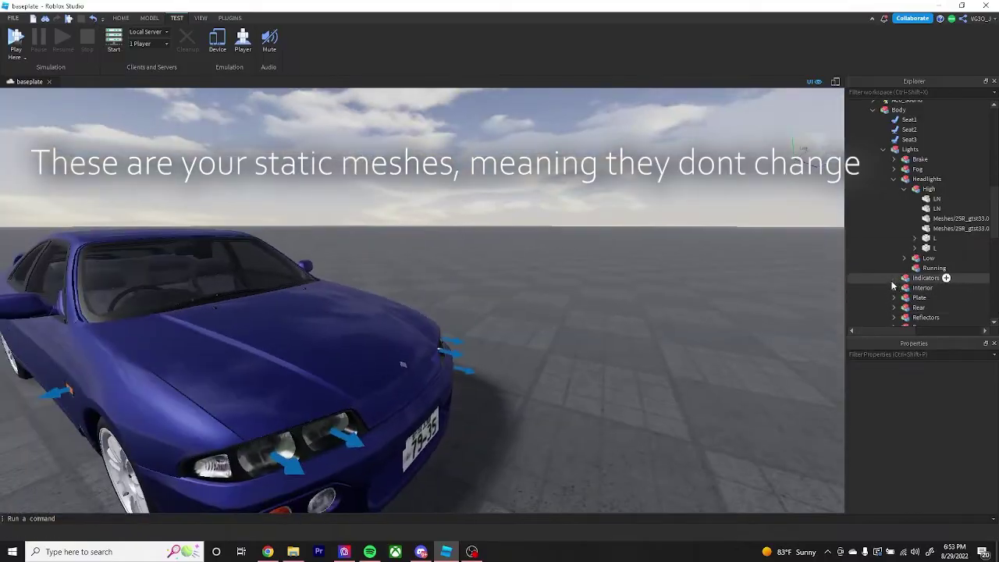
Step: Examine the L and LN naming of the parts in the Indicators, Interior and Plate light models
click(895, 279)
scroll(913, 224, down, 2)
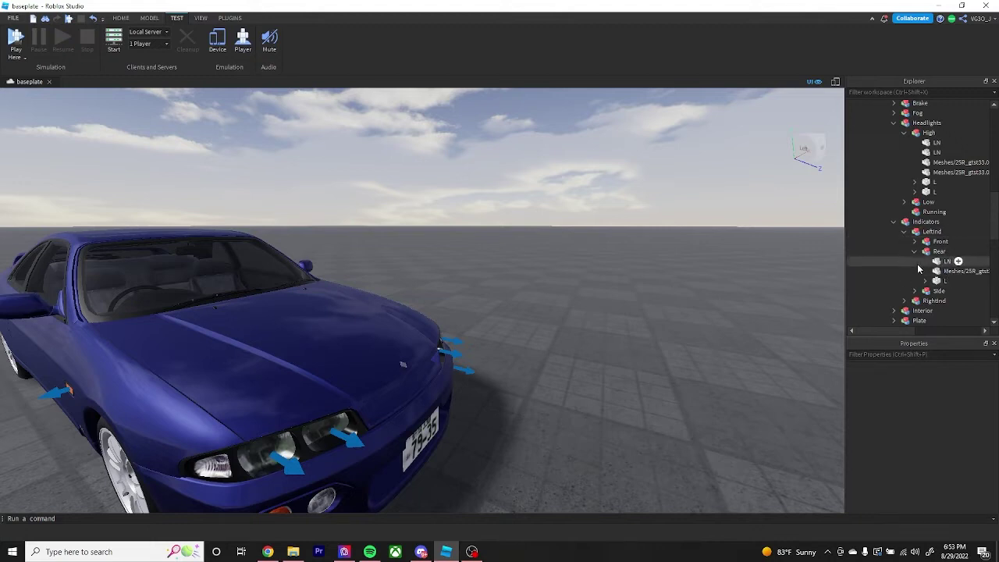
scroll(918, 254, down, 2)
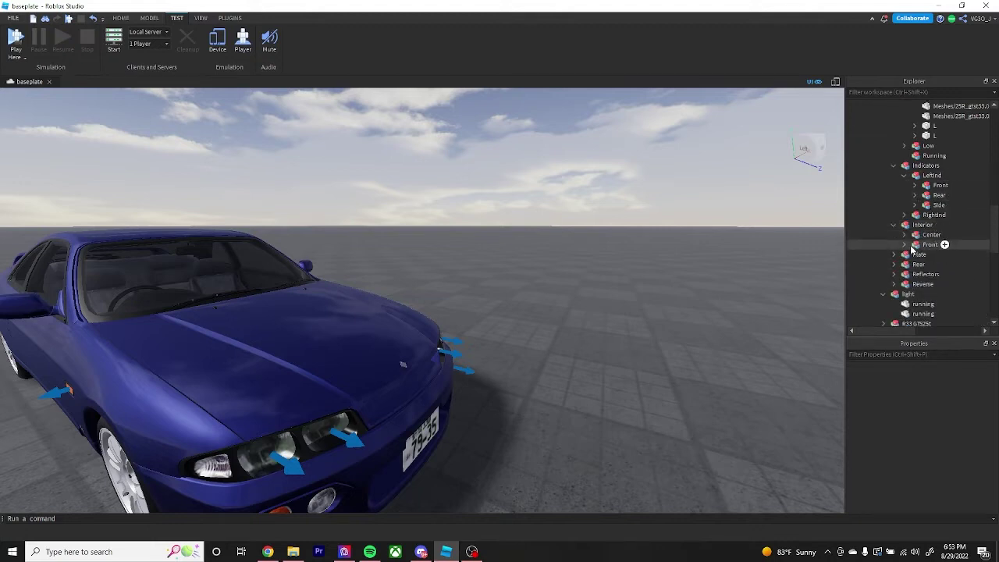
click(894, 225)
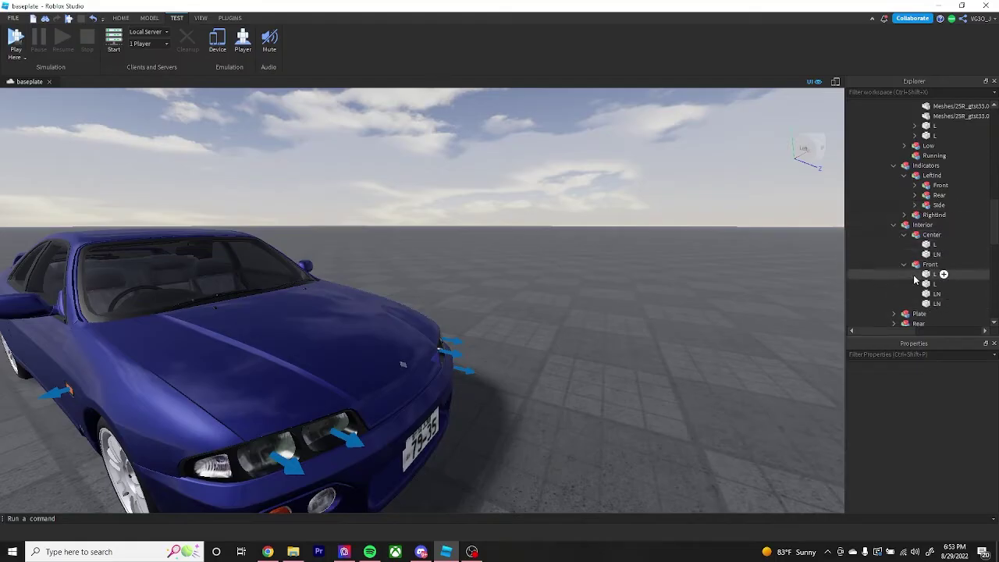
click(933, 294)
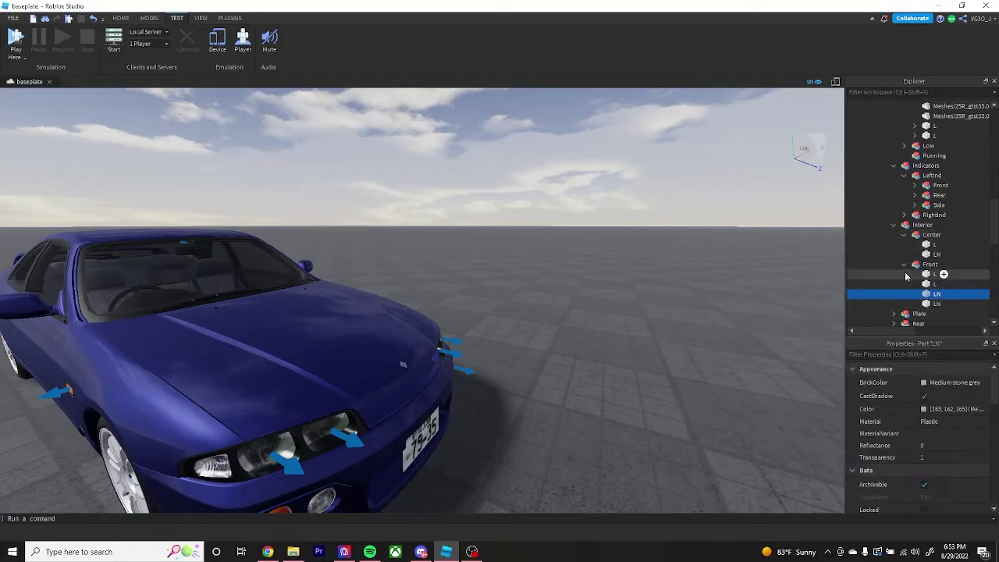
click(904, 235)
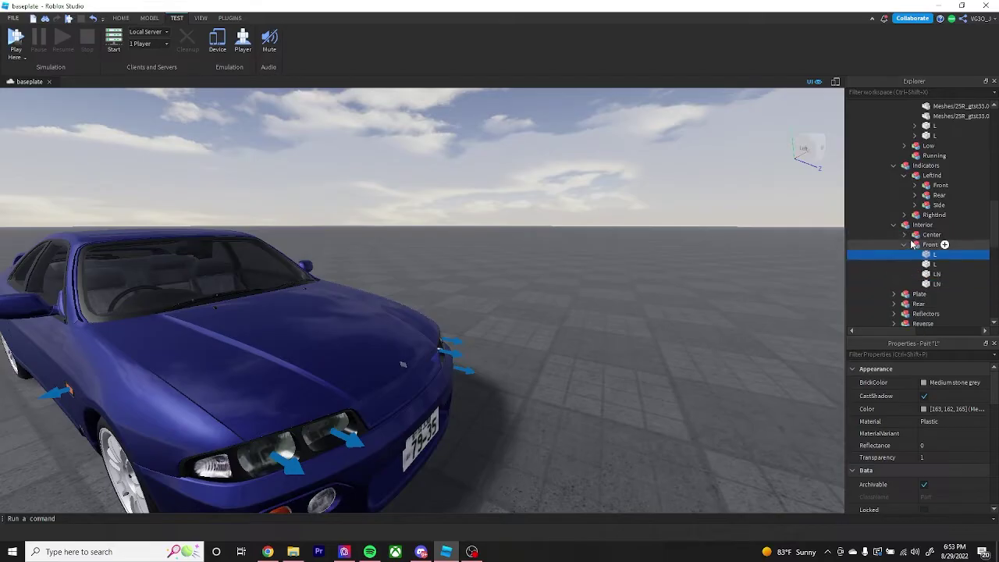
click(904, 245)
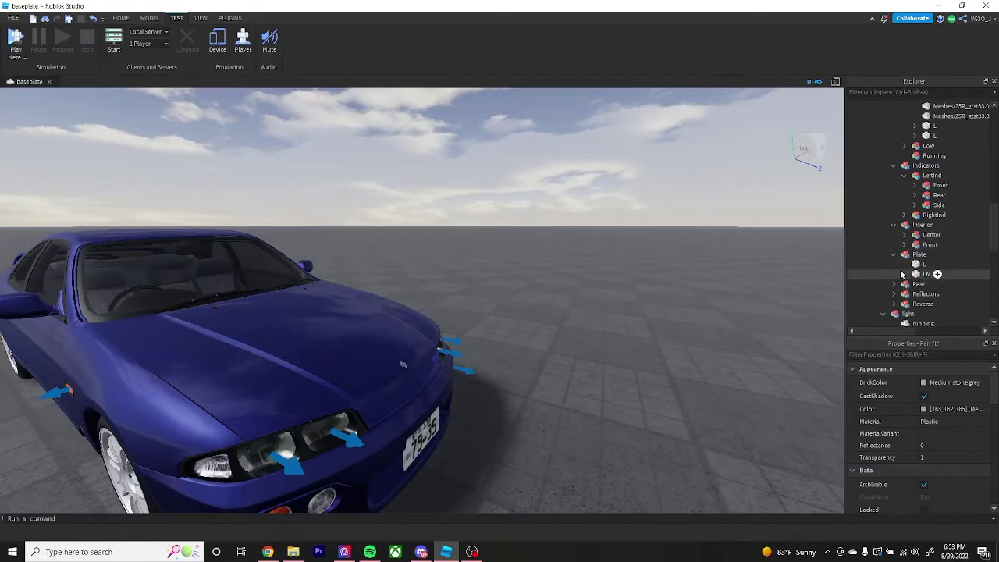
Step: Examine the LN copies, original meshes and L parts in the Rear light model
click(893, 284)
scroll(897, 203, down, 5)
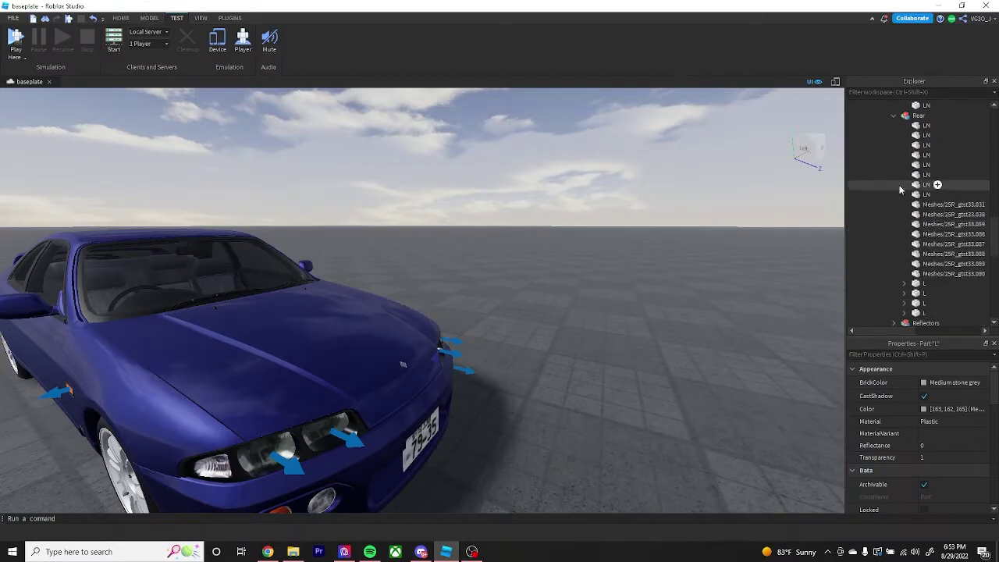
right_drag(696, 336, 676, 344)
key(s)
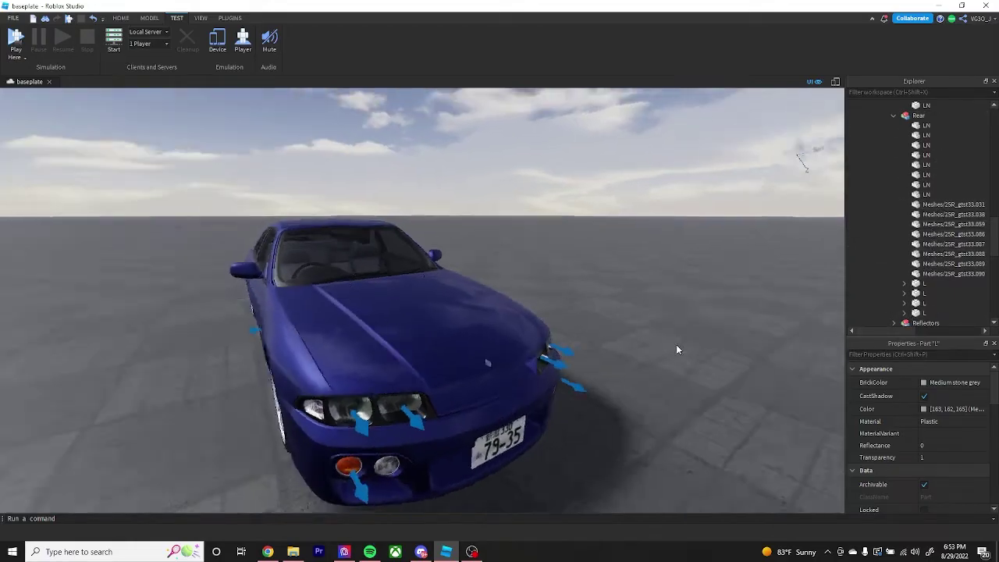
right_drag(488, 309, 774, 212)
key(a)
key(s)
scroll(942, 236, down, 2)
Step: Examine the Orange and Red submodels of the Reflectors model, viewing the front of the car, and collapse Reflectors
click(908, 268)
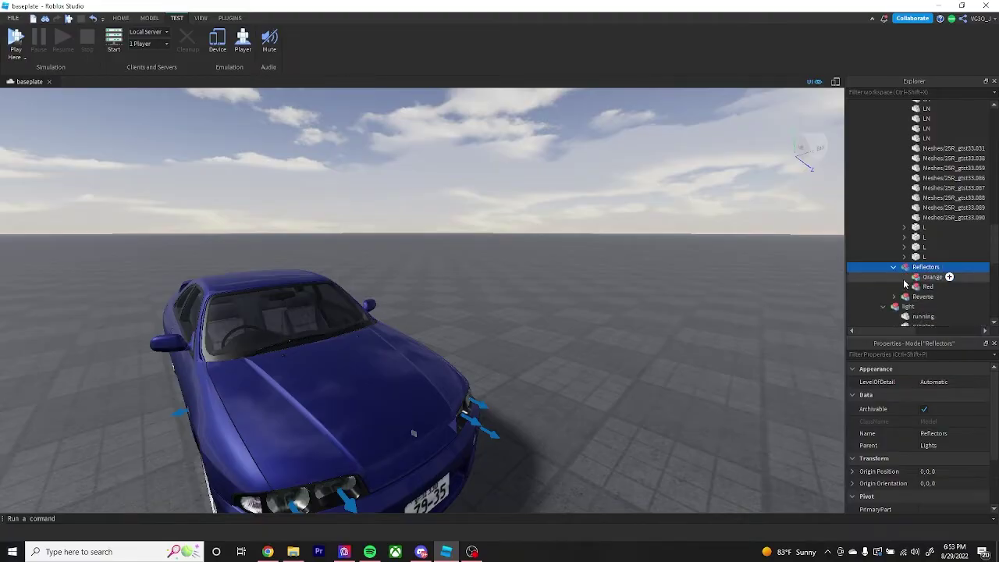
key(a)
key(f)
key(w)
right_drag(584, 254, 390, 248)
key(w)
key(d)
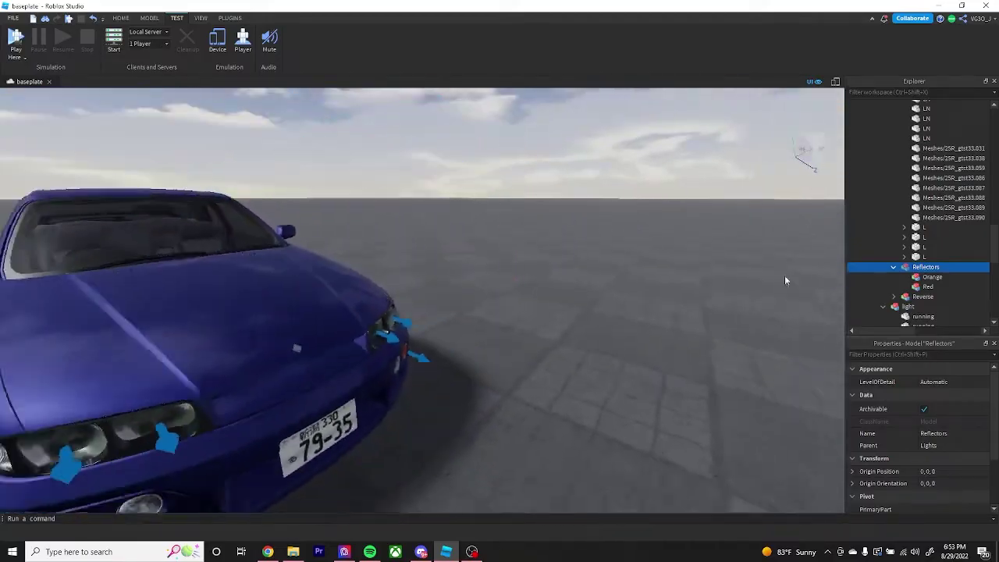
key(s)
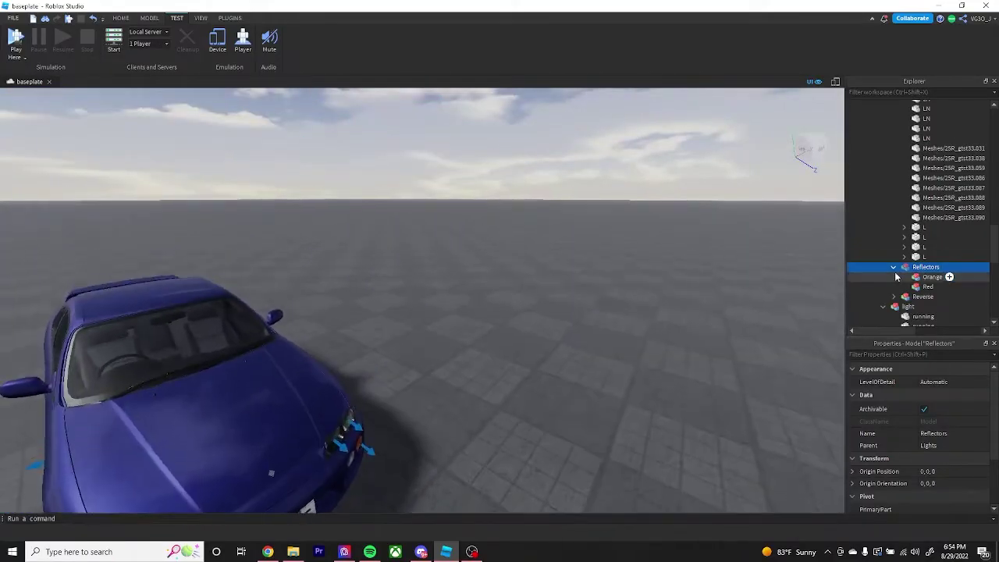
click(895, 267)
scroll(895, 241, up, 14)
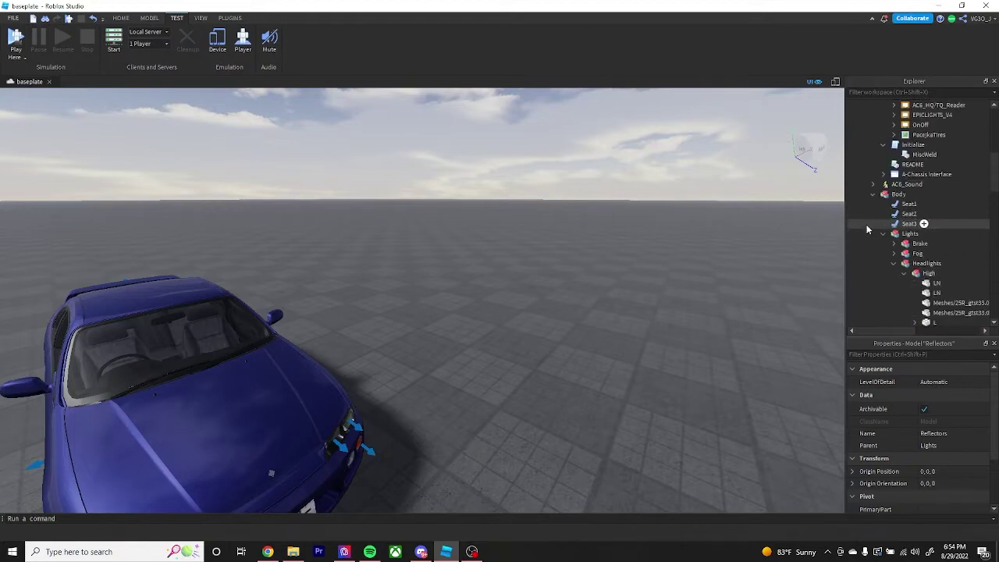
key(f)
right_drag(580, 261, 583, 255)
key(d)
key(s)
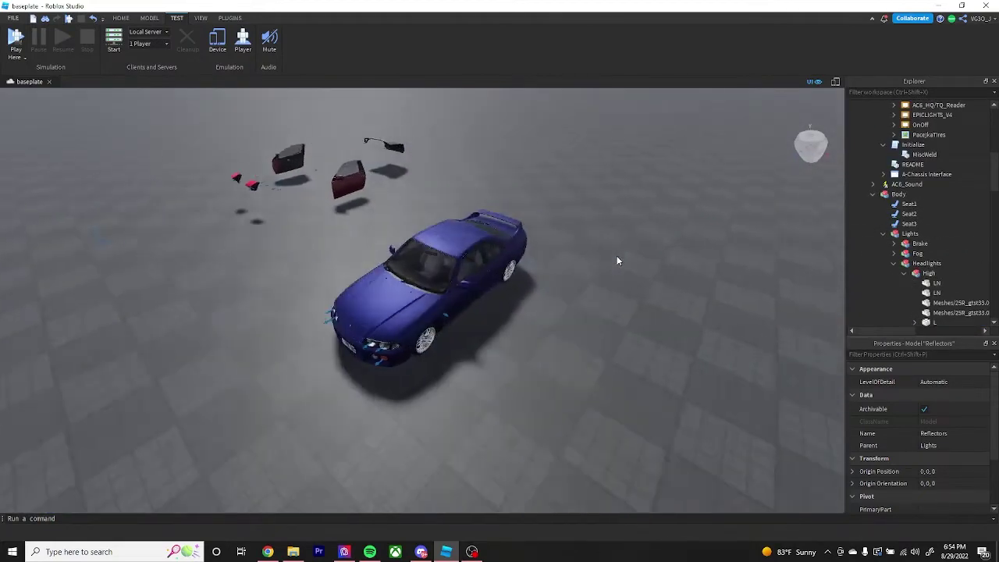
Step: Examine the sample popup headlights, doors and trunk lid laid out beside the car
key(w)
key(w)
key(a)
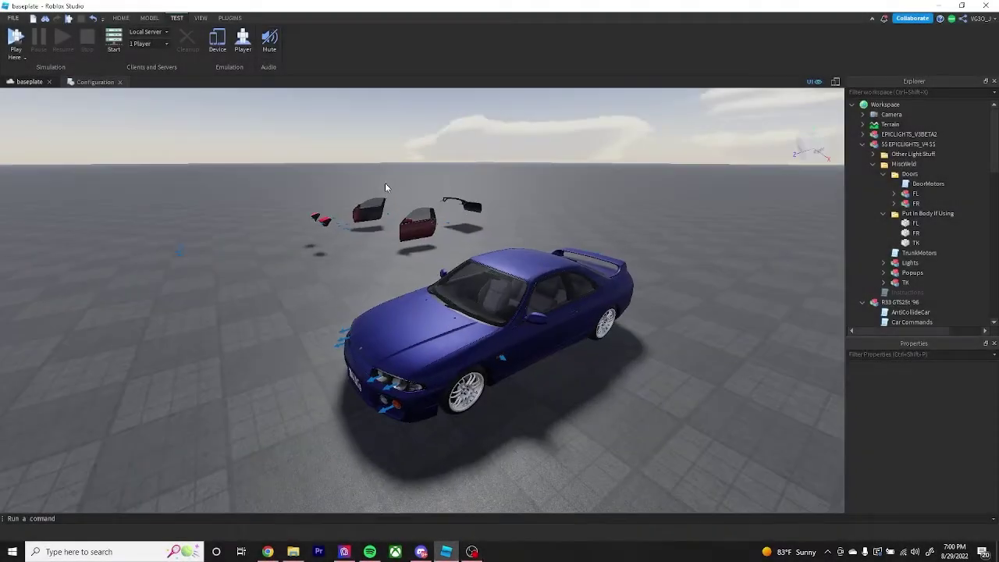
click(448, 282)
right_drag(288, 198, 287, 199)
key(w)
scroll(489, 302, down, 5)
scroll(626, 479, up, 5)
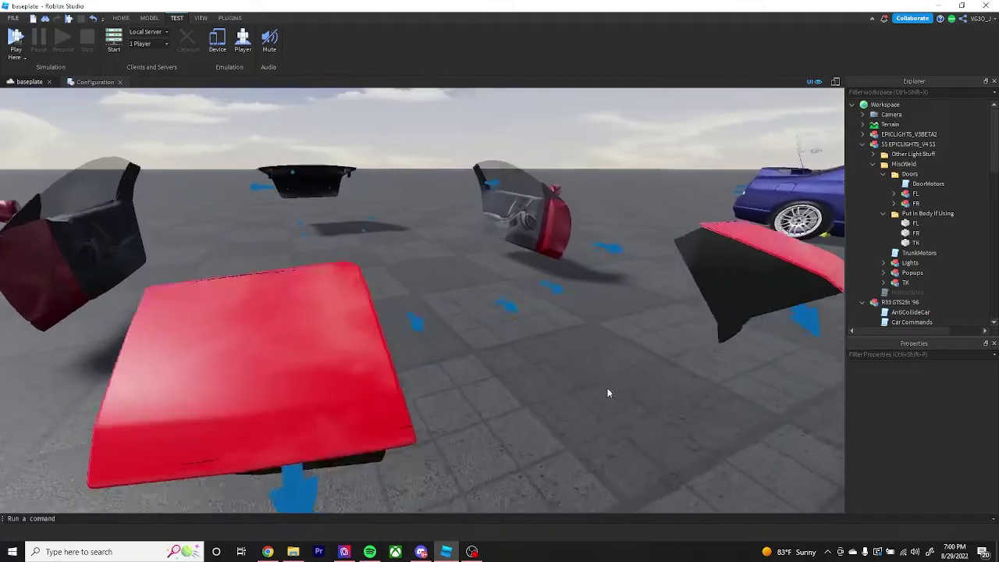
key(s)
key(q)
key(e)
key(d)
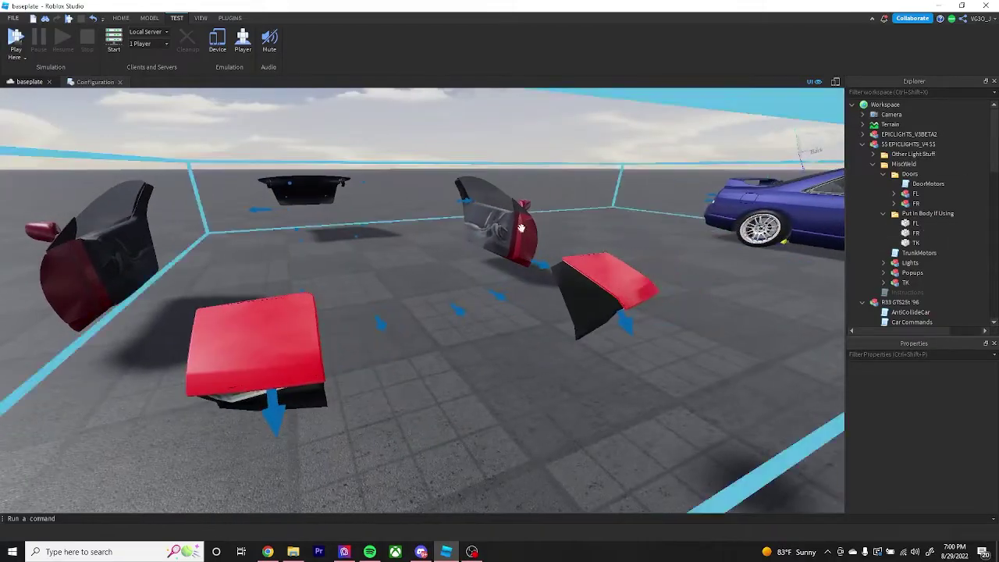
Step: Set the PopupsEnabled variable to true in the popup light settings of the Configuration script
click(90, 82)
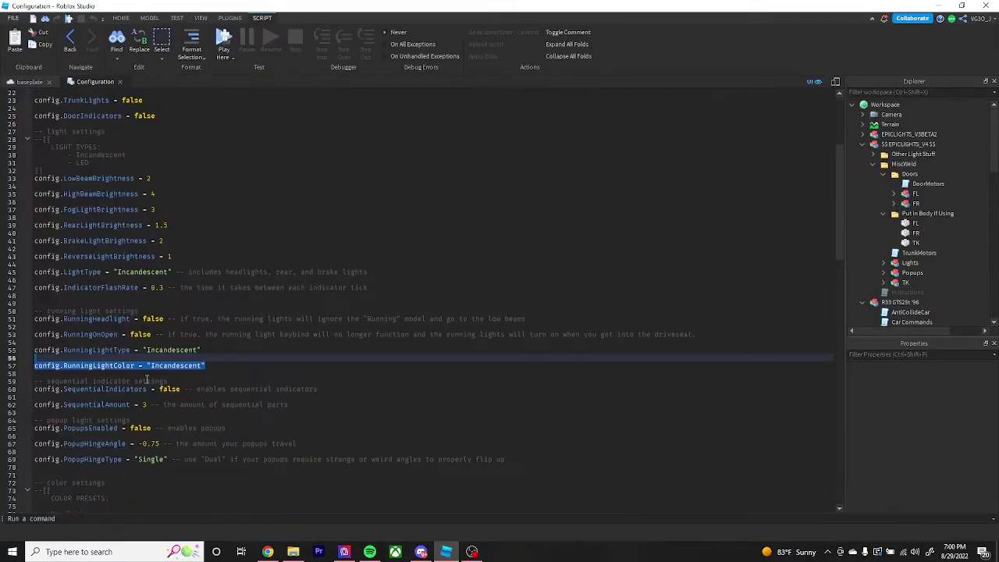
scroll(147, 380, up, 6)
click(202, 403)
scroll(187, 273, down, 11)
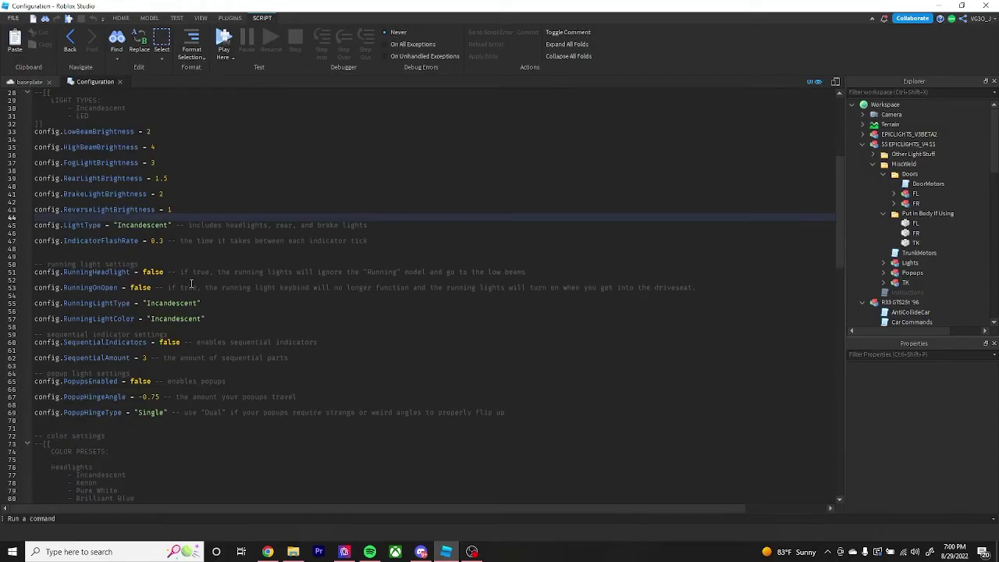
click(145, 312)
double_click(141, 311)
text(tru)
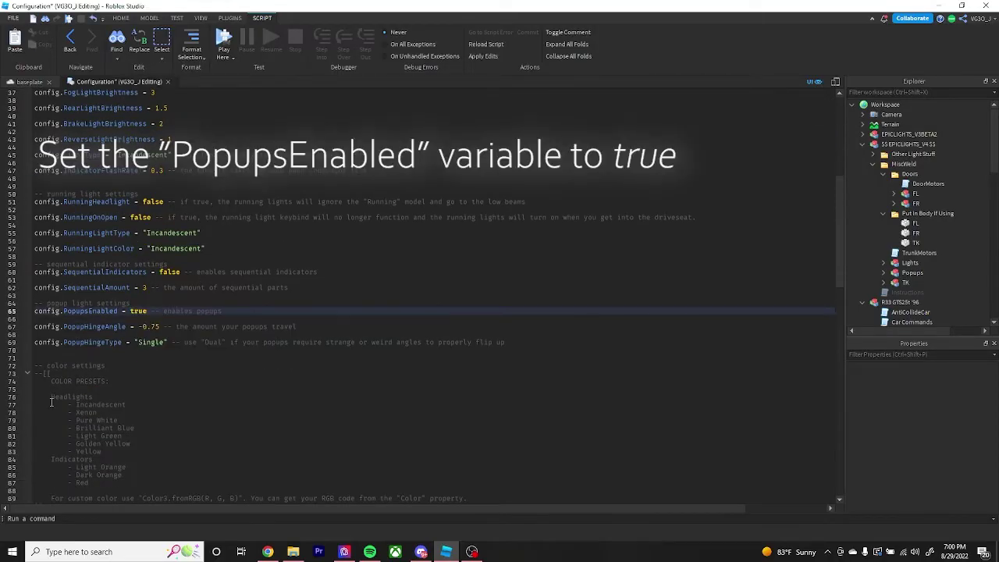
Step: Move the Popups model from the MiscWeld folder into the car's Misc model
click(30, 84)
right_drag(538, 238, 563, 248)
alt+click(499, 251)
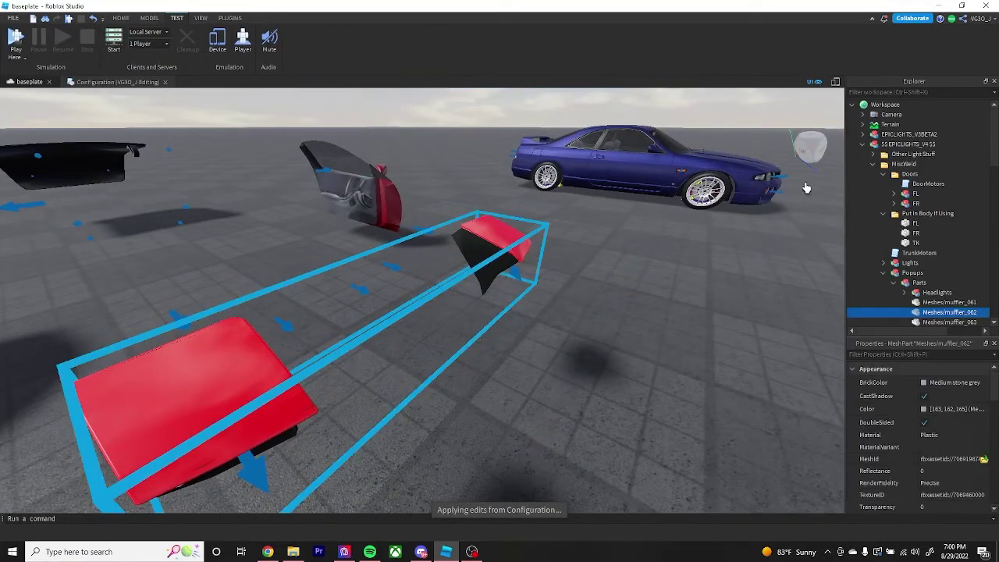
scroll(913, 195, down, 1)
click(908, 246)
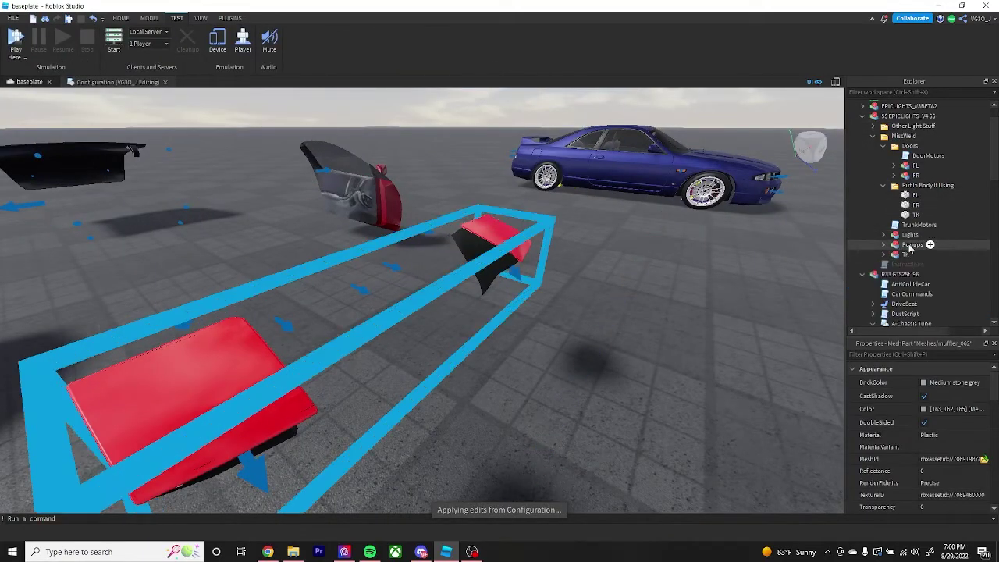
drag(906, 249, 938, 233)
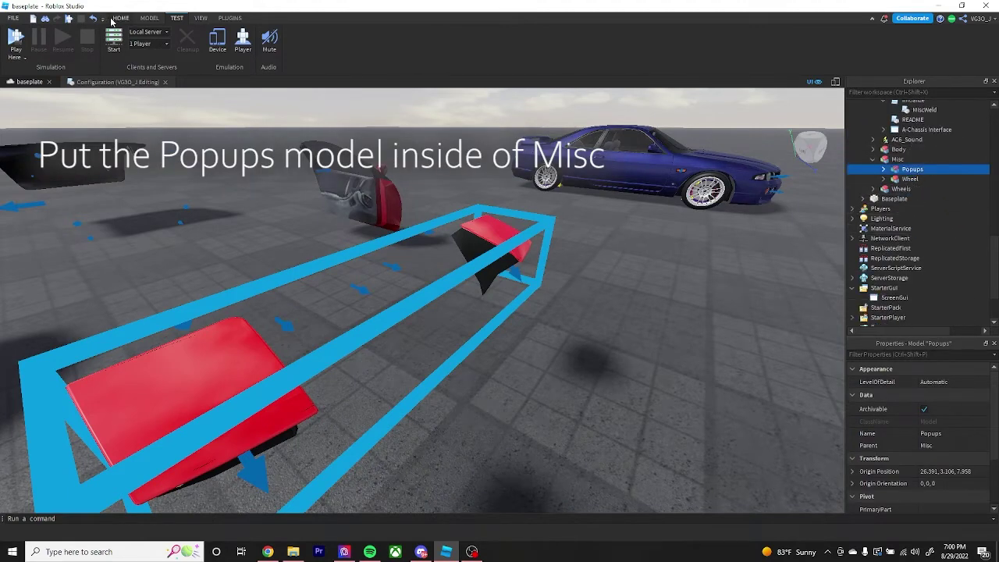
Step: Move the Popups model across the baseplate and align it in front of the car's nose
click(149, 17)
click(46, 41)
click(442, 290)
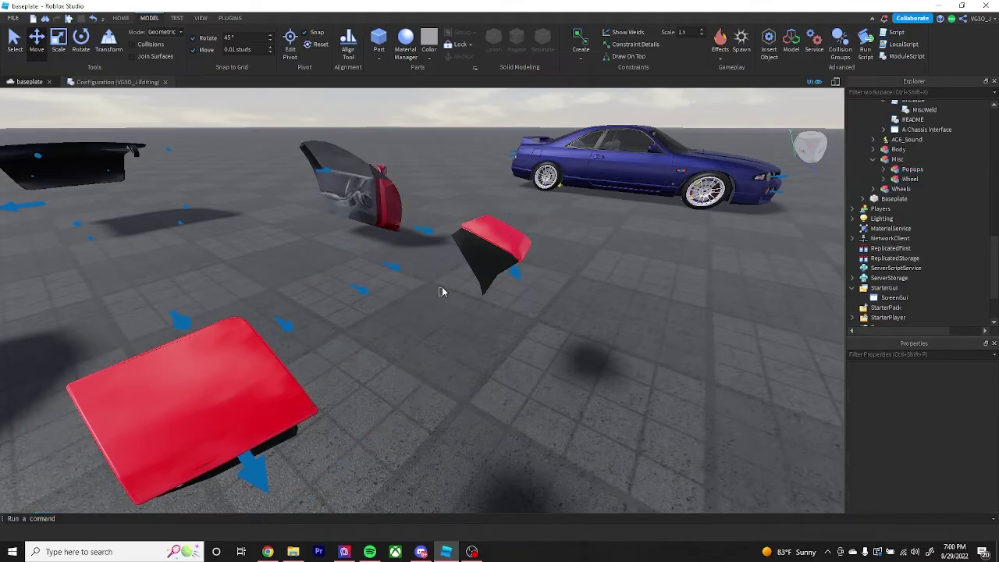
click(478, 240)
scroll(914, 242, down, 10)
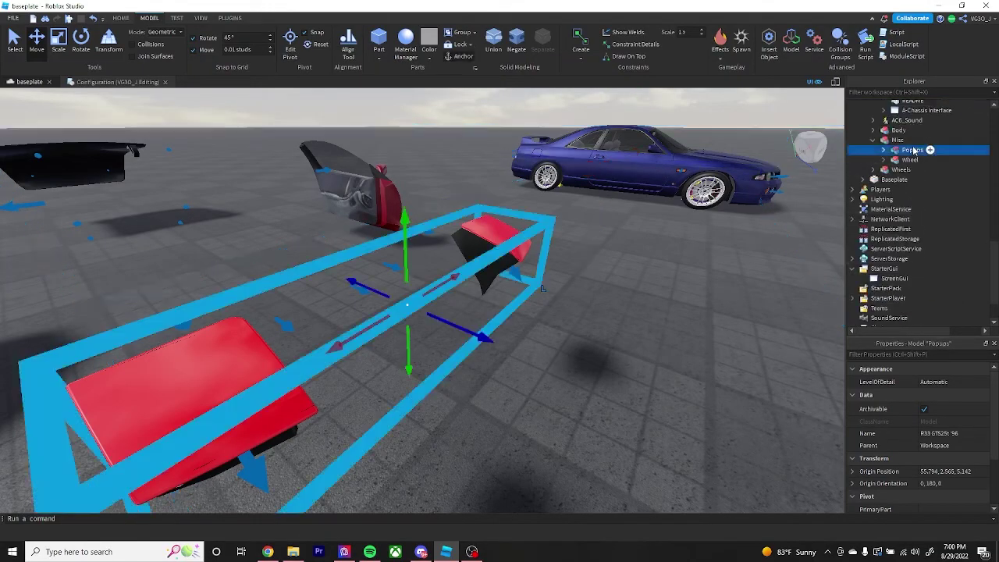
click(458, 285)
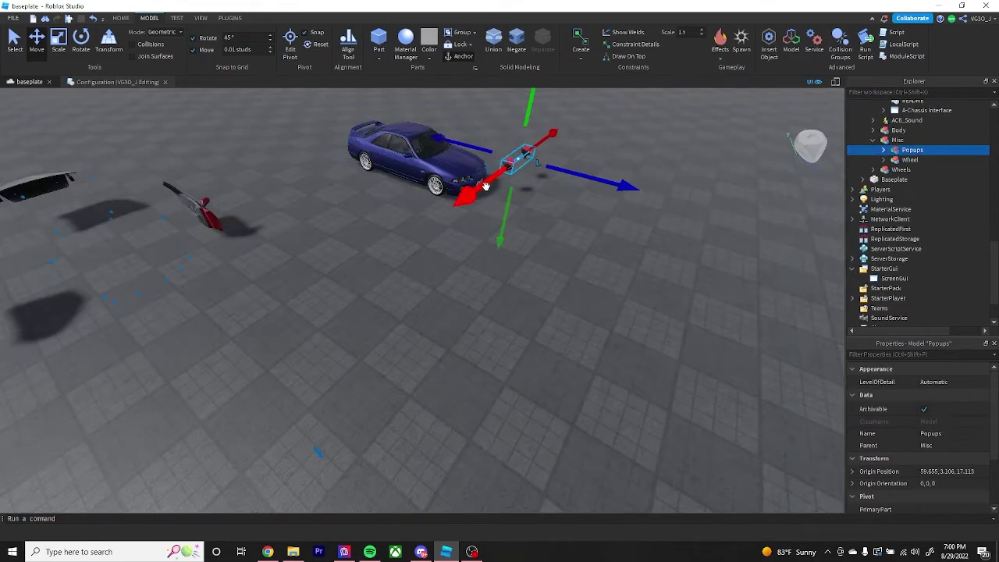
drag(486, 186, 447, 227)
key(f)
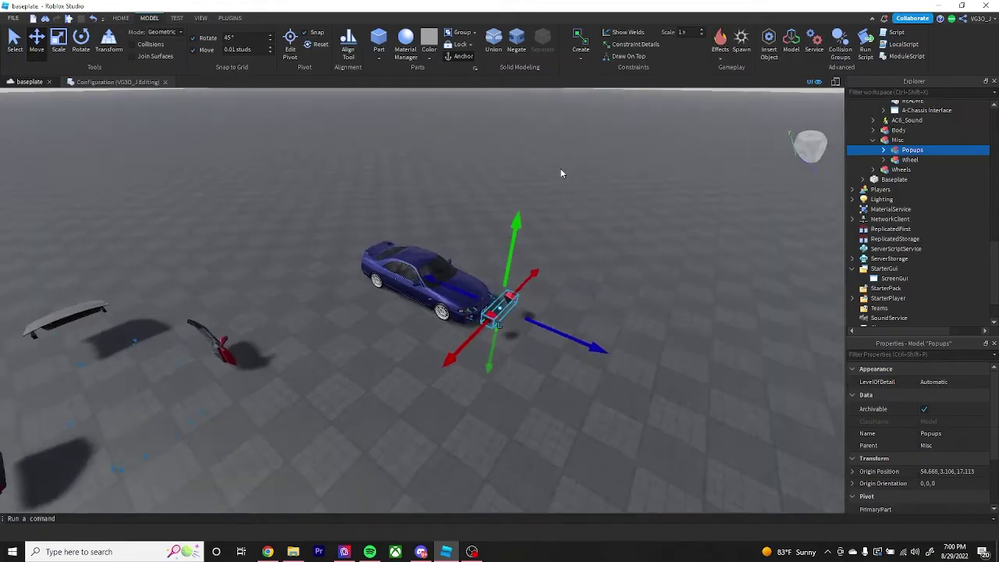
scroll(681, 164, down, 4)
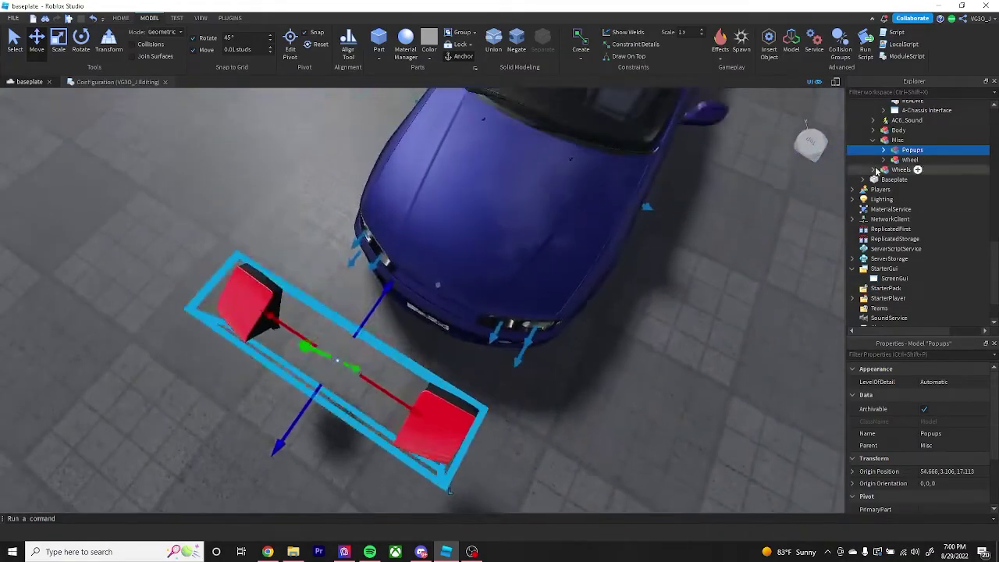
Step: In MiscWeld, add MakeWeld(misc.Popups.Hinge, car.DriveSeat,"Motor",.06) and ModelWeld(misc.Popups.Parts, misc.Popups.Hinge) on separate lines below the wheel welds
scroll(909, 165, up, 4)
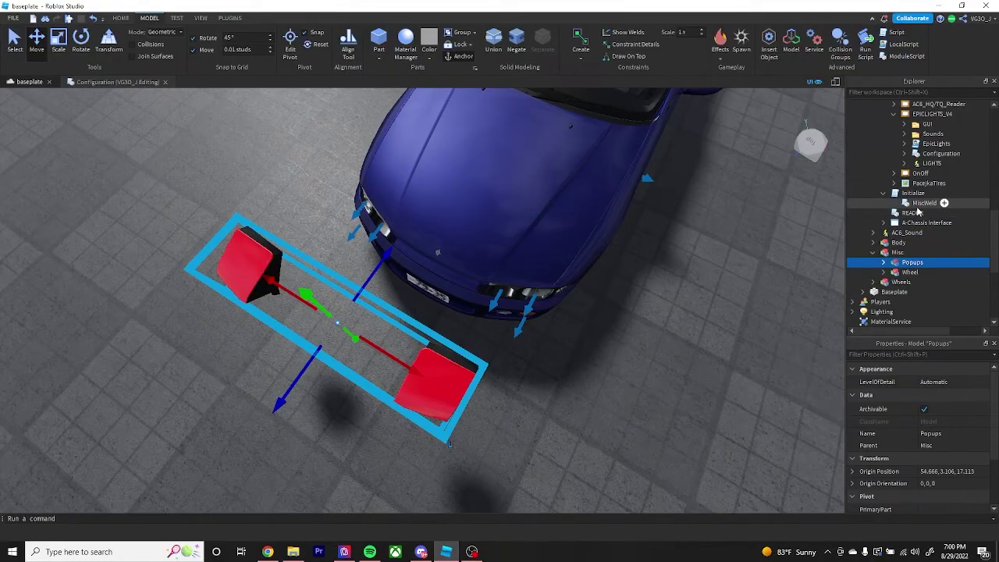
double_click(924, 203)
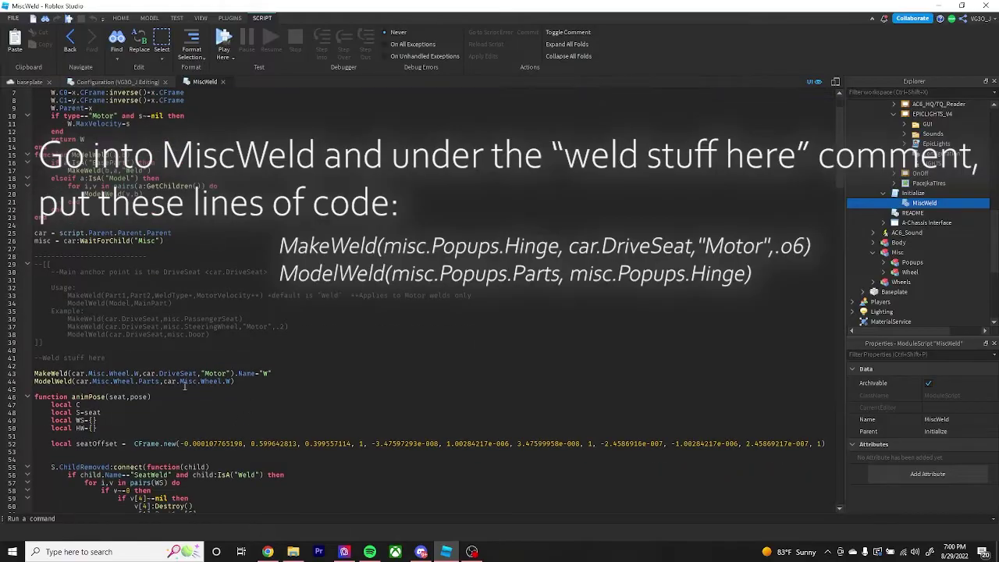
click(250, 381)
key(Return)
key(Return)
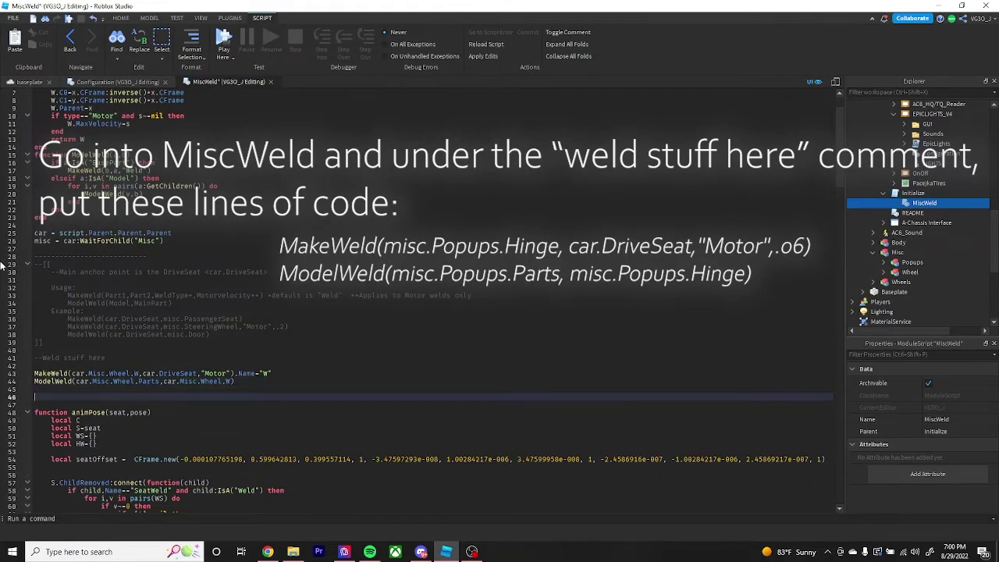
text(MakeWeld(misc.Popups.Hinge, car.DriveSeat,"Motor",.06) ModelWeld(misc.Popups.Parts, misc.Popups.Hinge))
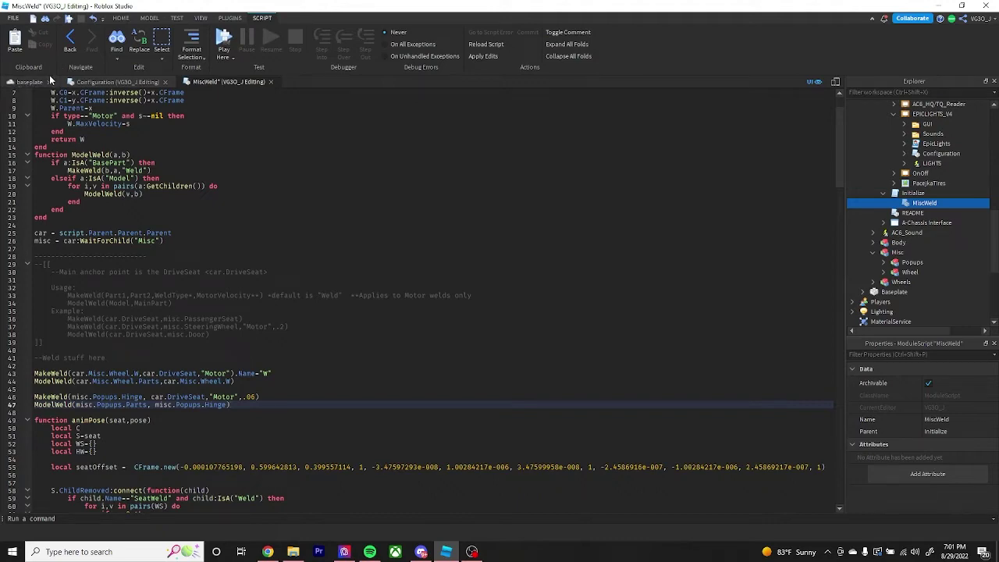
Step: Start a play test from beside the car and get the character into the driver's seat
click(31, 81)
right_drag(161, 373, 425, 301)
click(177, 17)
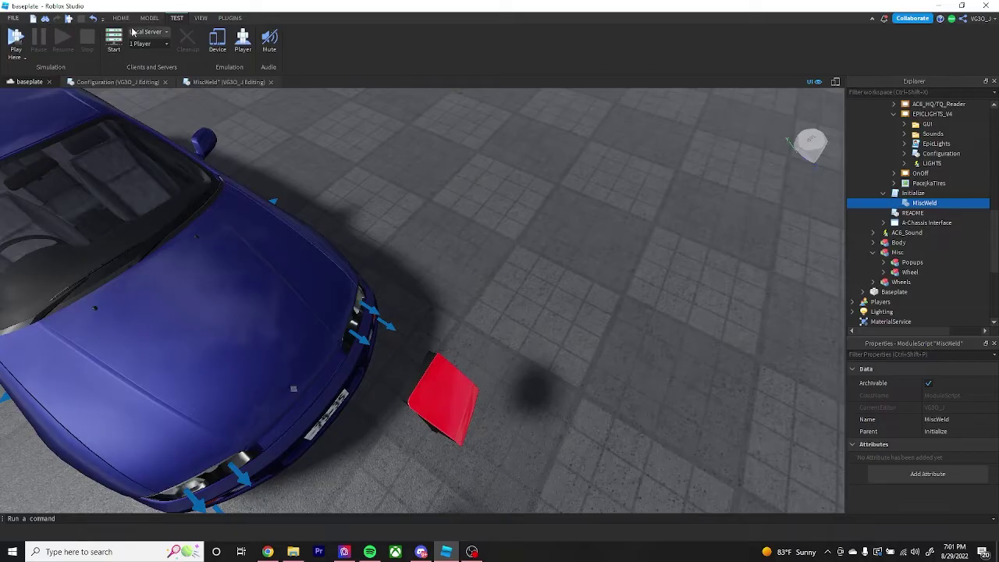
click(16, 37)
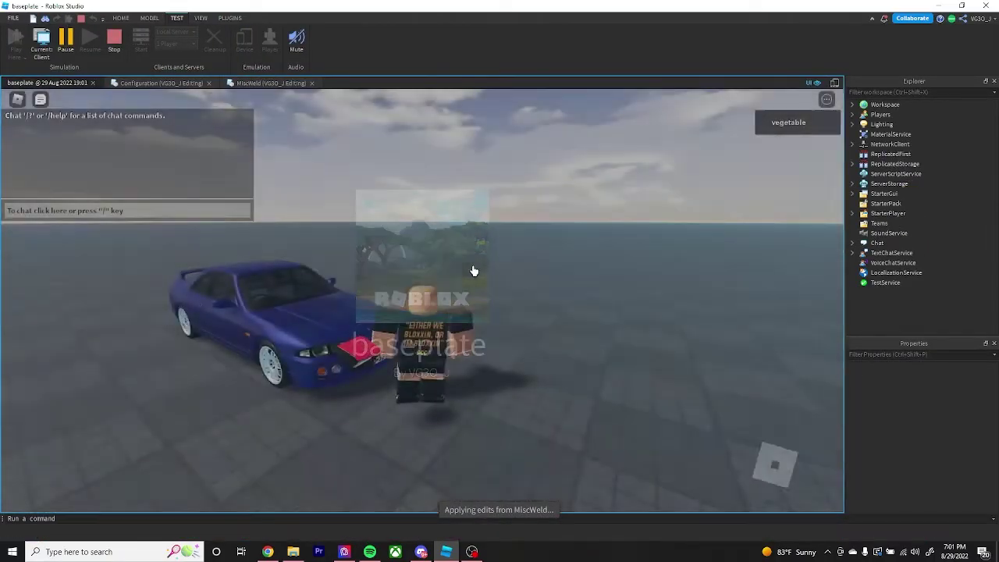
right_drag(451, 289, 451, 290)
key(a)
key(s)
key(w)
key(w)
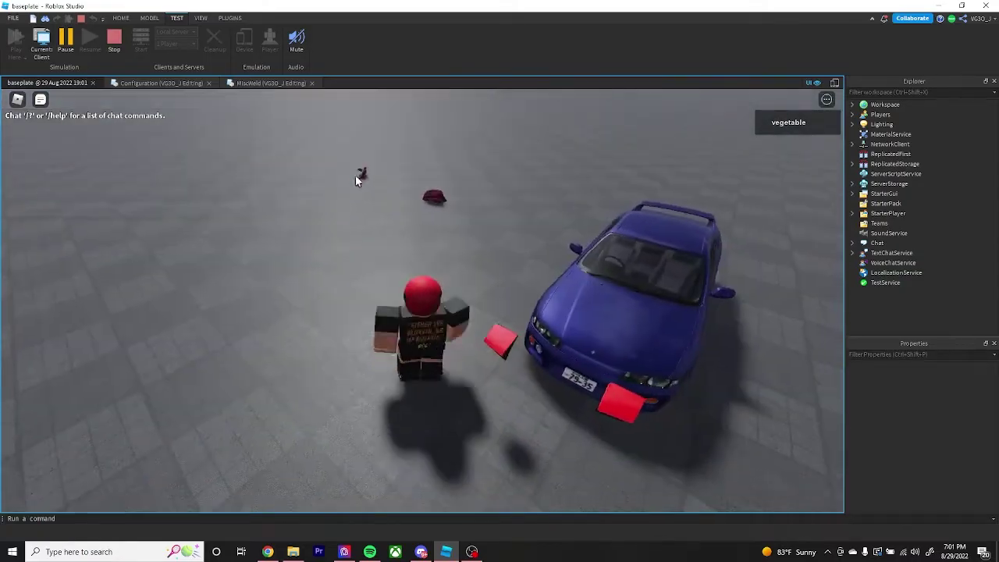
key(d)
key(space)
Step: Cycle the car's lights on and off to test the popups from the front, and stop the play test
right_drag(491, 262, 493, 237)
scroll(495, 256, up, 4)
scroll(494, 256, down, 1)
key(l)
key(l)
key(l)
key(l)
scroll(473, 268, up, 1)
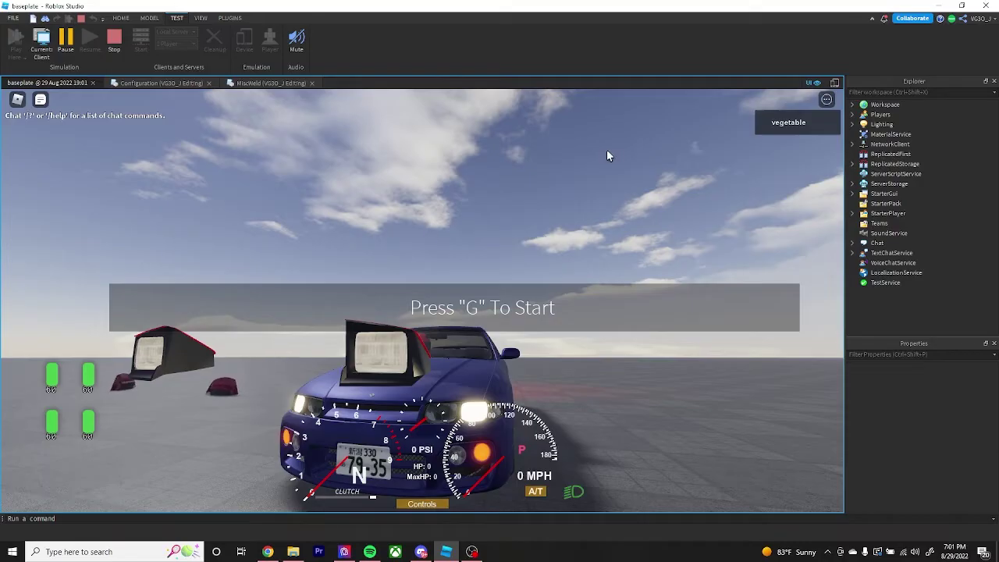
key(l)
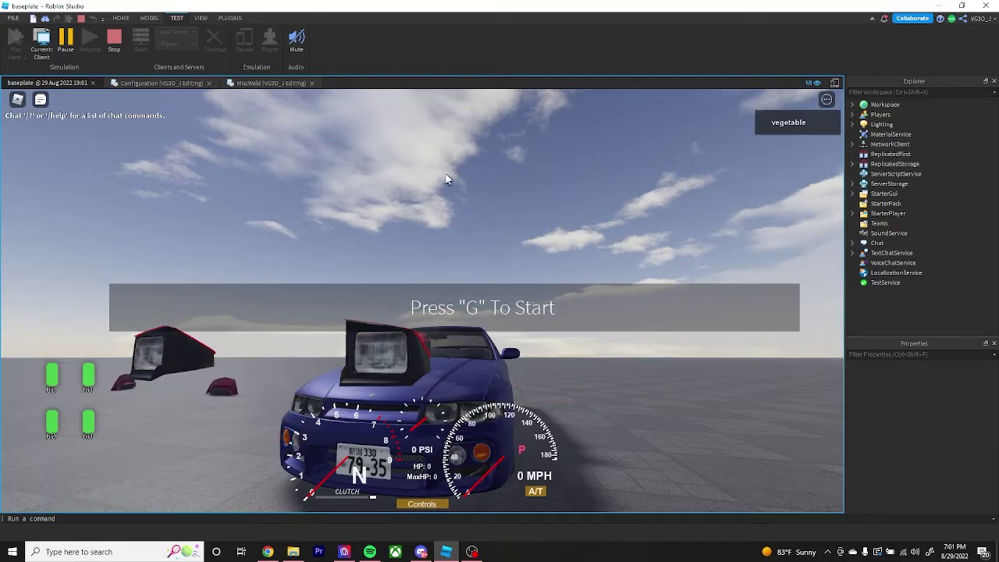
click(109, 43)
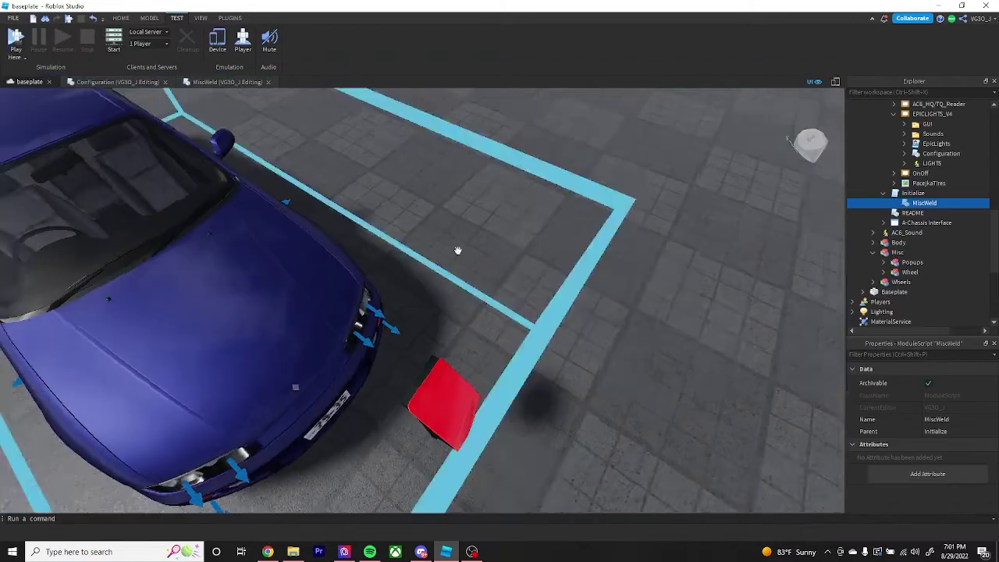
Step: Move the FL and FR door models from the Doors folder into the car's Misc model
right_drag(479, 255, 458, 250)
scroll(370, 302, down, 3)
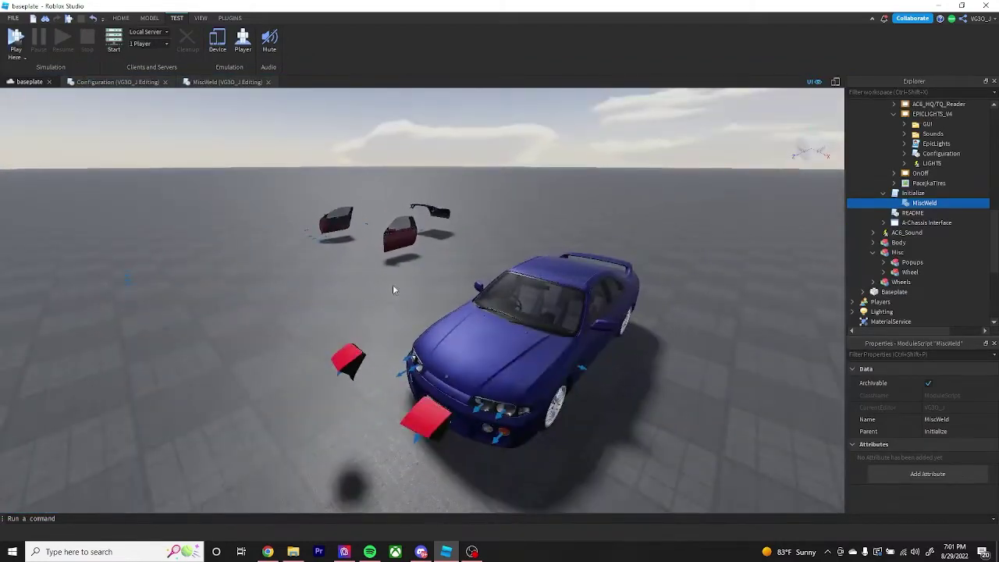
scroll(367, 310, up, 3)
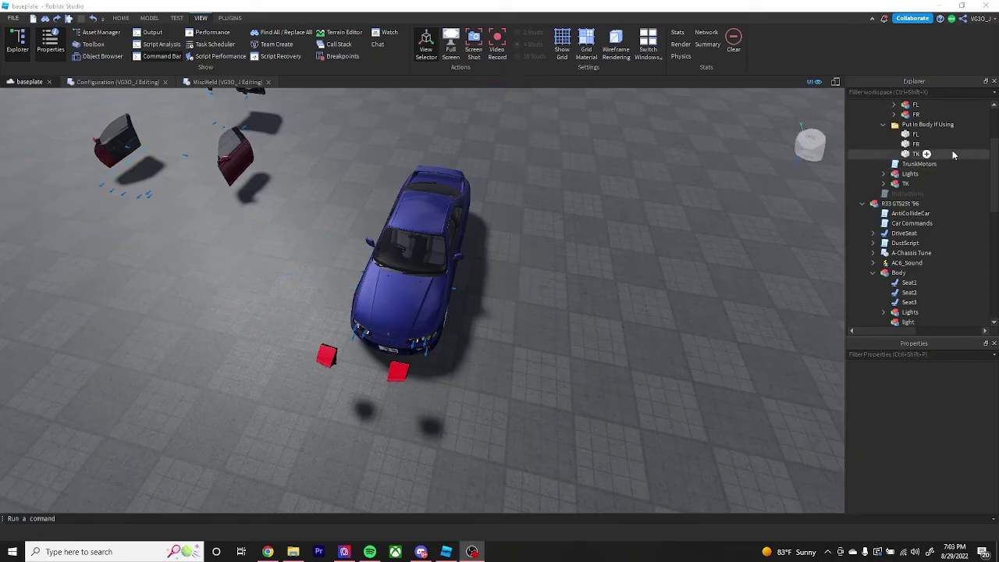
scroll(936, 156, up, 3)
click(913, 189)
shift+click(916, 199)
drag(888, 228, 903, 161)
Step: Move the DoorMotors script and the FL and FR parts from Put In Body If Using into the car's Body model
scroll(898, 226, up, 11)
drag(925, 115, 921, 224)
scroll(914, 226, up, 5)
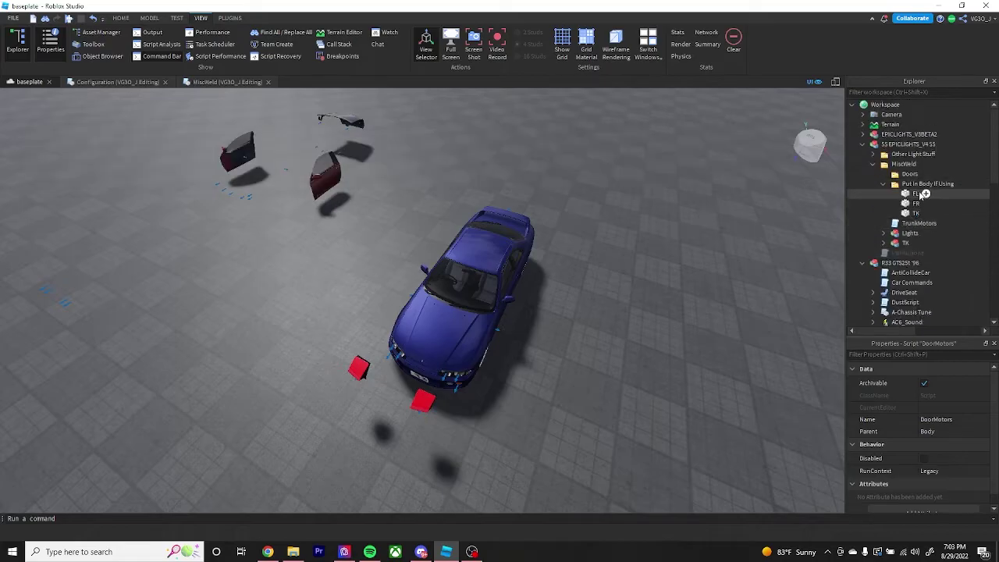
click(918, 195)
drag(876, 224, 899, 276)
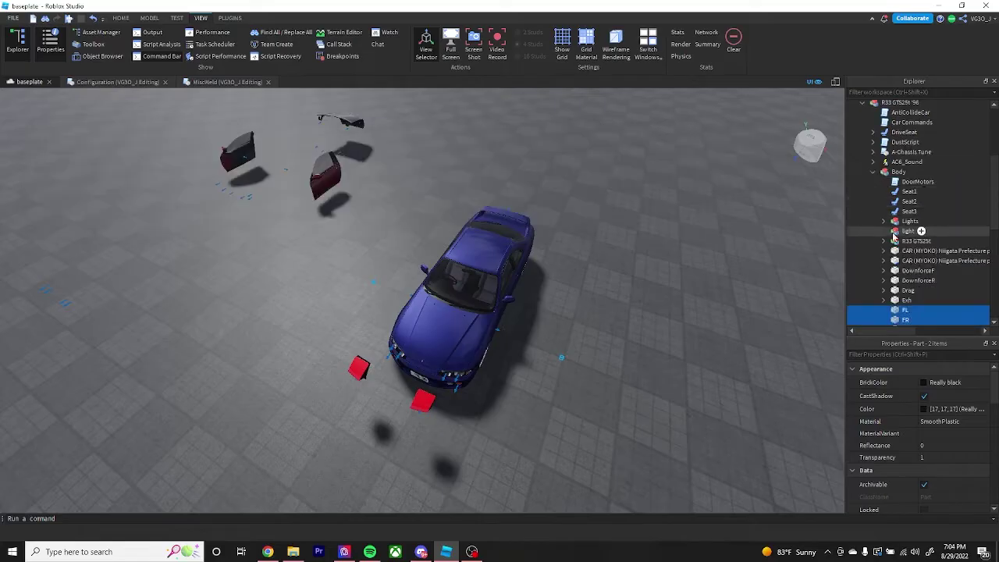
Step: Position the FL and FR door models on either side of the car
drag(929, 224, 920, 300)
scroll(921, 238, down, 3)
drag(923, 238, 929, 256)
click(905, 265)
shift+click(905, 275)
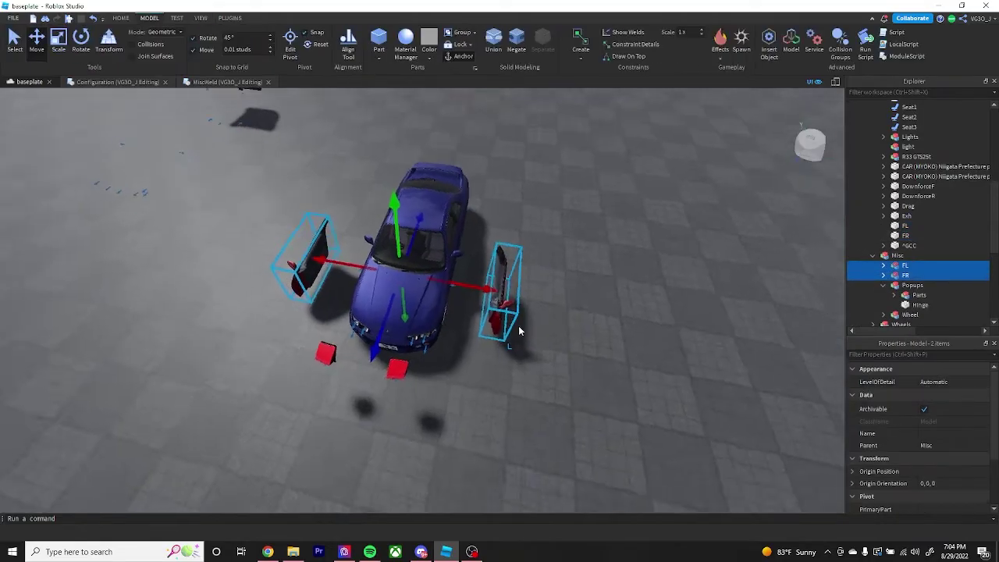
Step: Examine where the FR part in Body sits relative to the door model and the car
scroll(518, 326, up, 10)
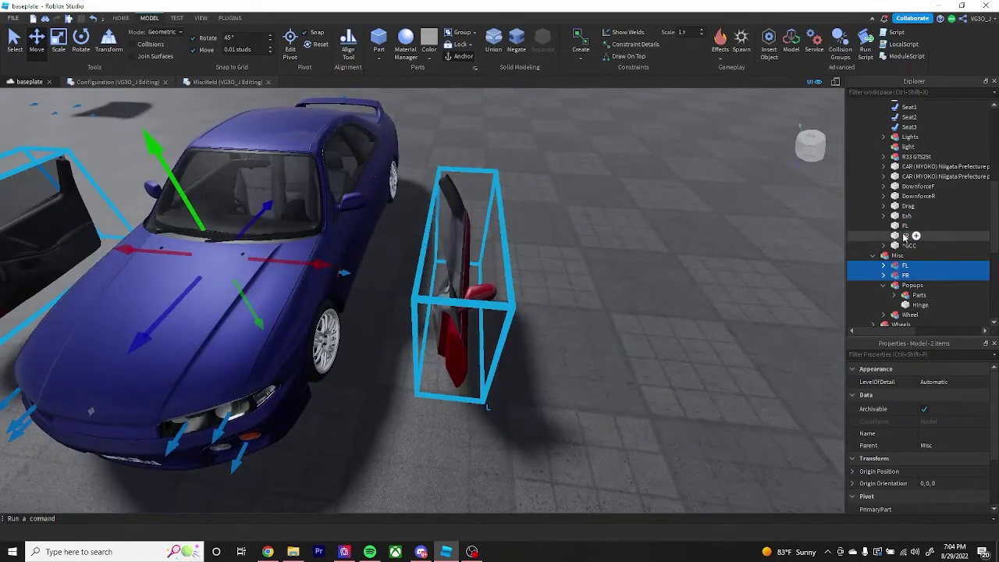
click(902, 235)
key(f)
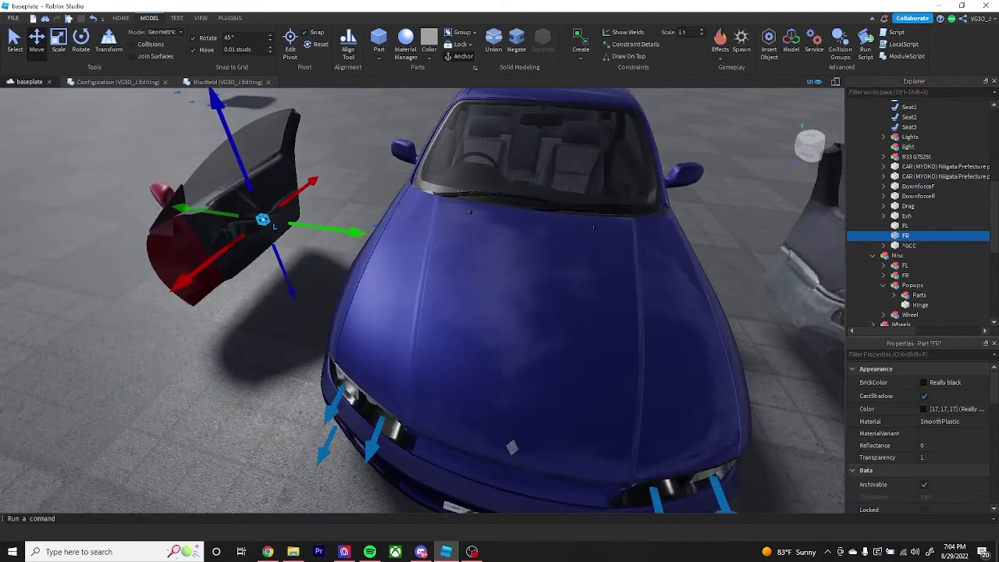
right_drag(344, 222, 314, 190)
scroll(314, 191, down, 5)
click(314, 190)
right_drag(390, 117, 457, 143)
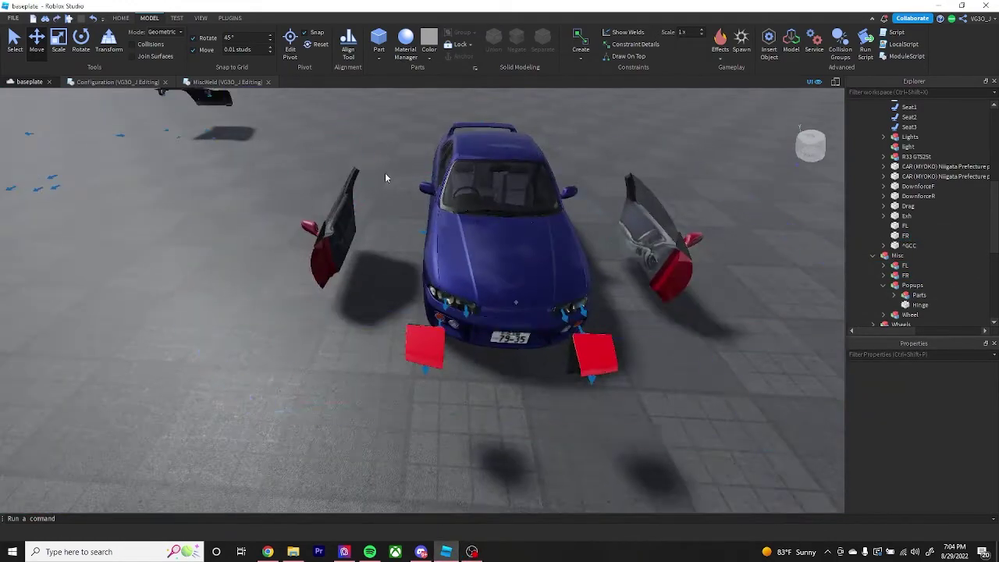
scroll(408, 179, down, 5)
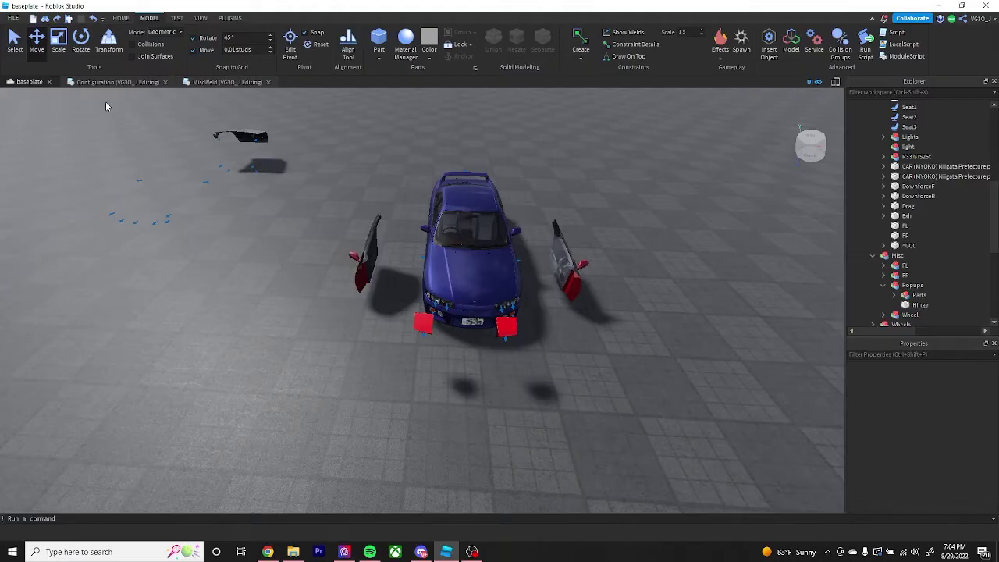
Step: Set the DoorIndicators variable to true in the toggle settings of the Configuration script
click(117, 82)
scroll(145, 201, up, 4)
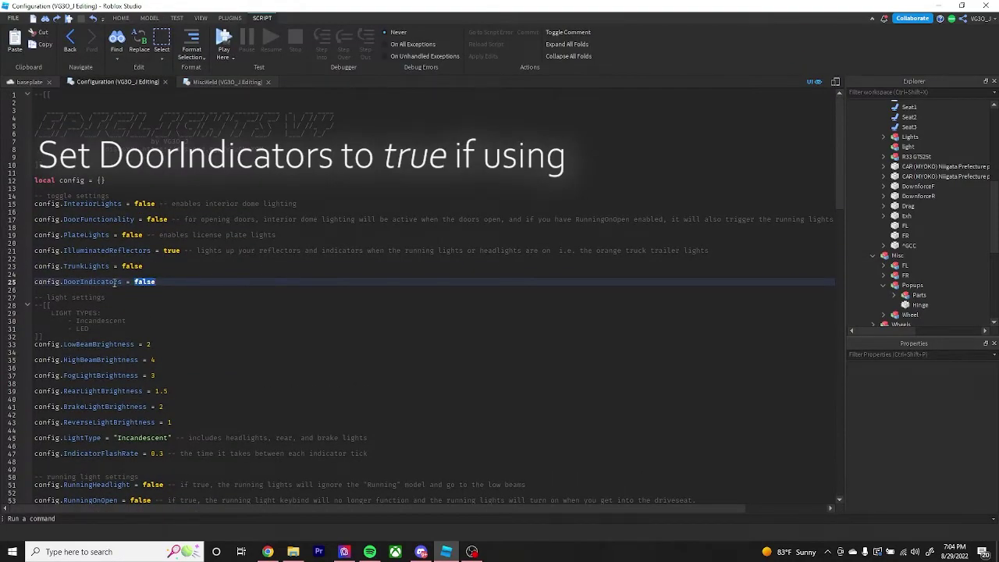
text(true)
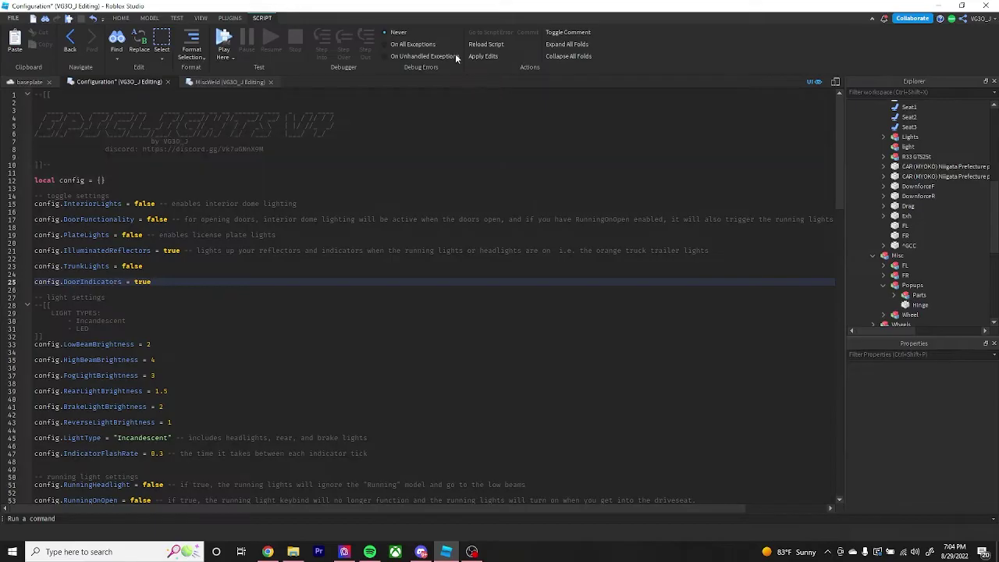
Step: Return to the baseplate view and examine the Indicators model inside the FL door in Misc
click(29, 81)
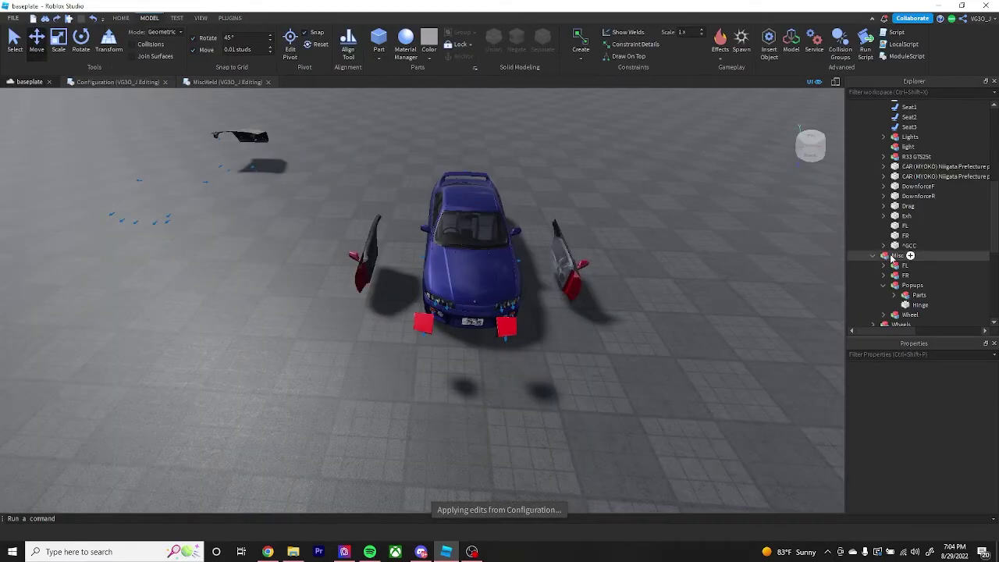
scroll(887, 272, down, 3)
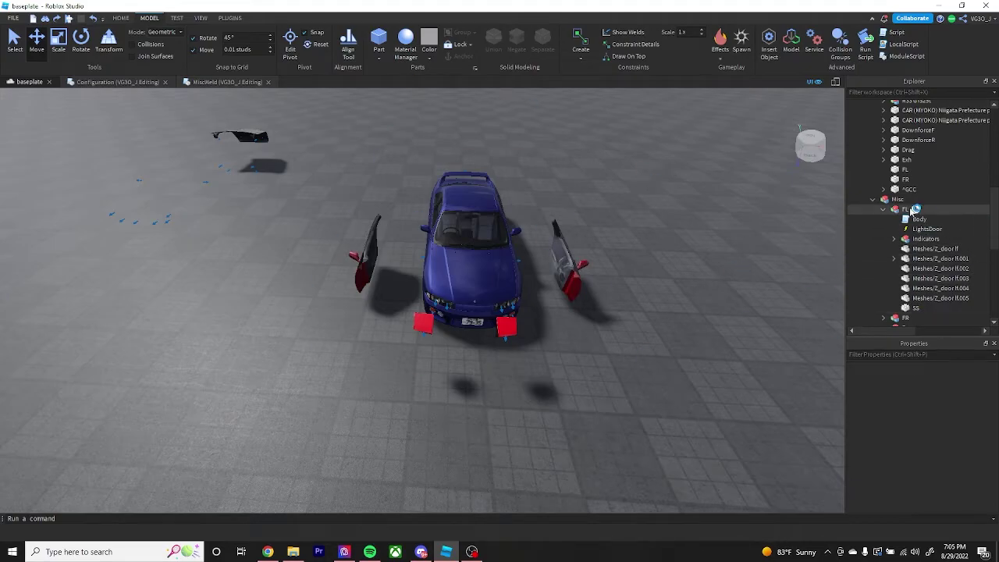
click(895, 238)
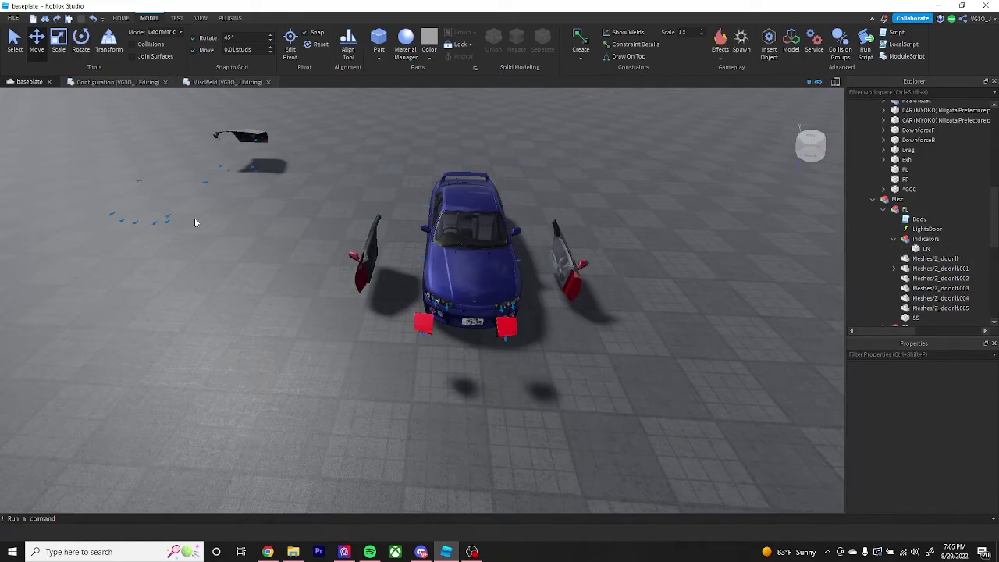
Step: Playtest the car by getting into the driver's seat, switching on an indicator and getting out again
click(176, 18)
click(14, 37)
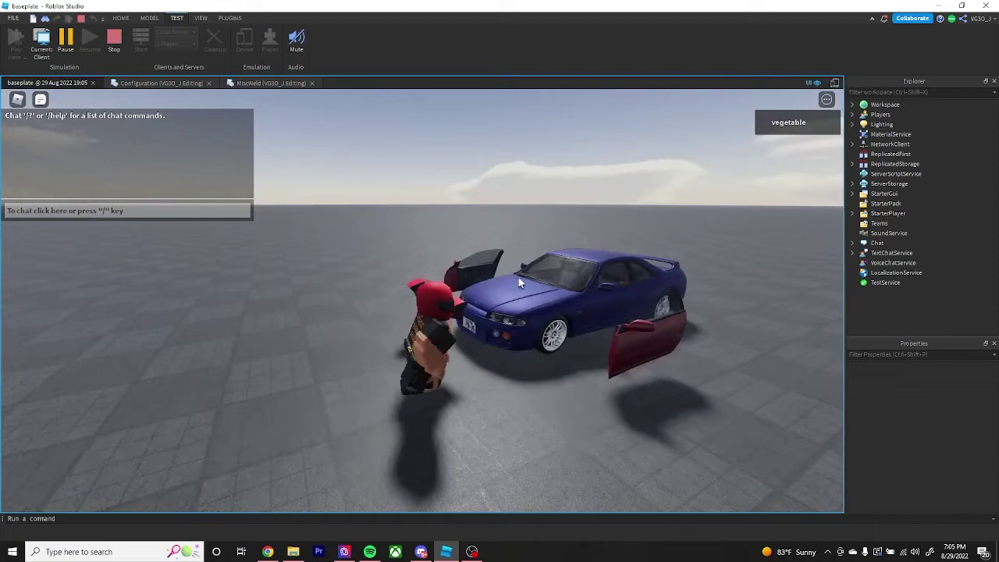
key(d)
click(589, 342)
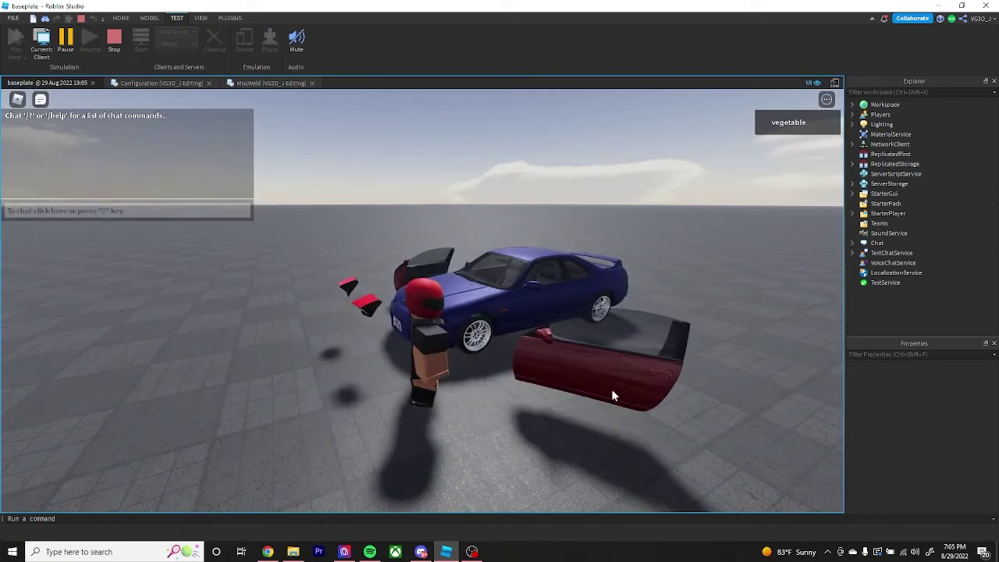
click(563, 367)
key(w)
right_drag(529, 275, 516, 271)
key(space)
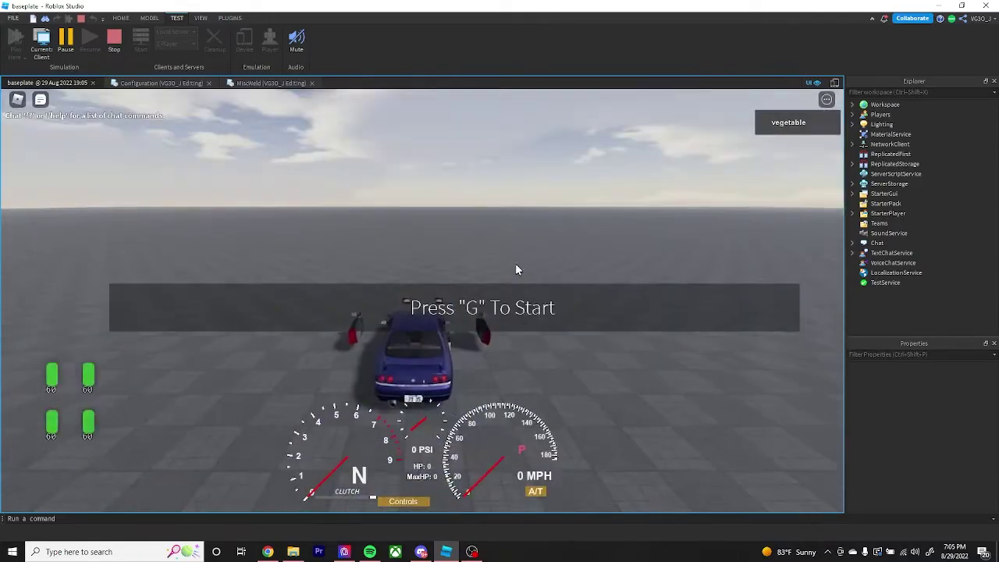
right_drag(522, 237, 505, 245)
key(z)
key(space)
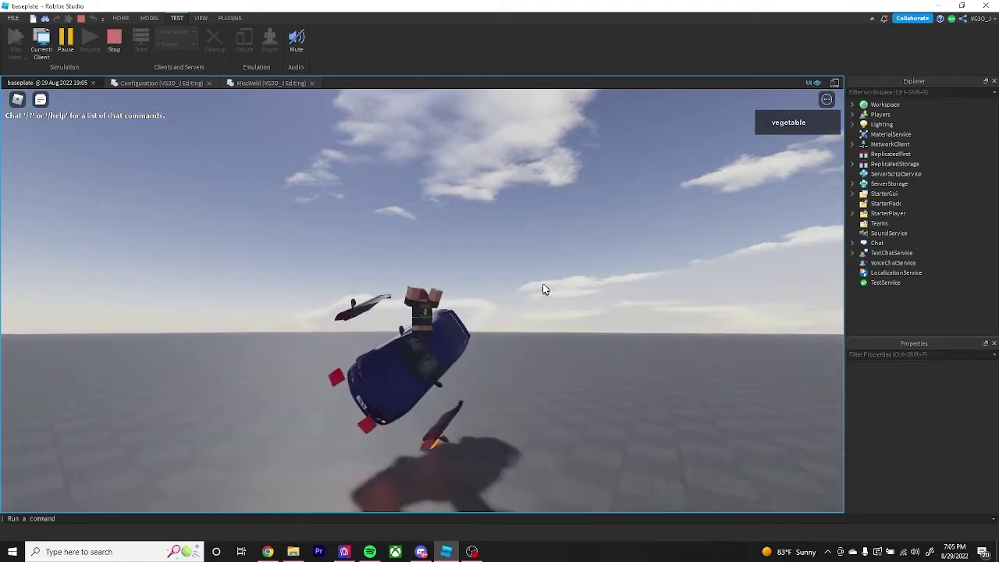
Step: Examine the indicator lights on the car's side and detached doors up close, and end the playtest
right_drag(545, 284, 545, 282)
right_drag(365, 322, 366, 323)
scroll(367, 336, up, 5)
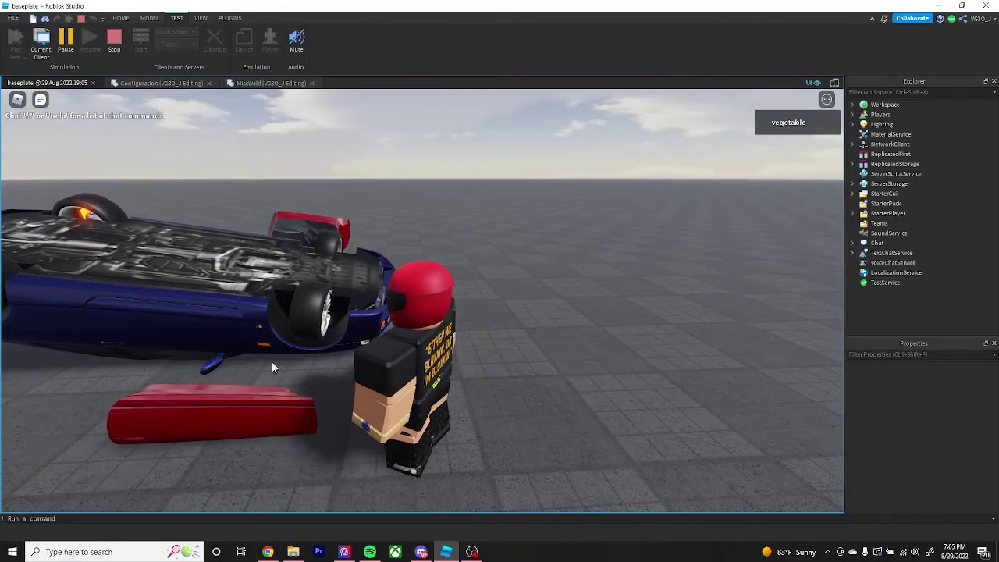
key(w)
right_drag(430, 302, 542, 319)
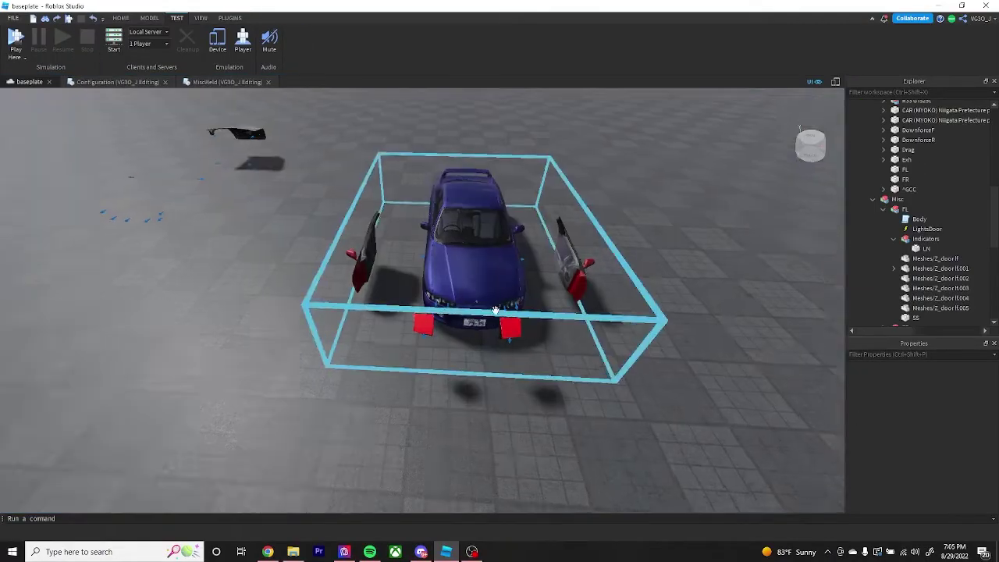
Step: Examine the Interior light model in the car's Lights, including the parts inside its Center and Front models
right_drag(495, 312, 478, 290)
key(d)
key(s)
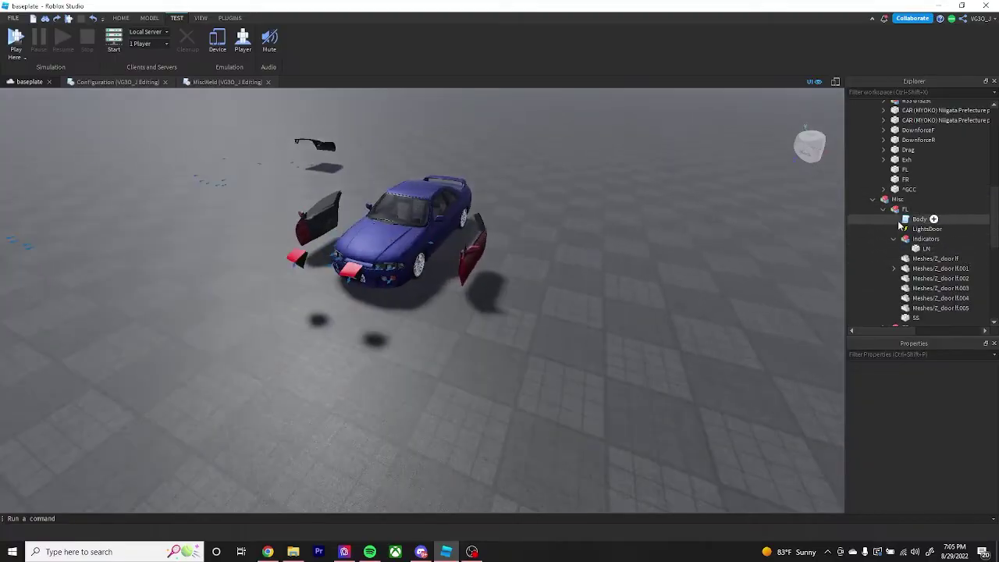
scroll(901, 221, up, 6)
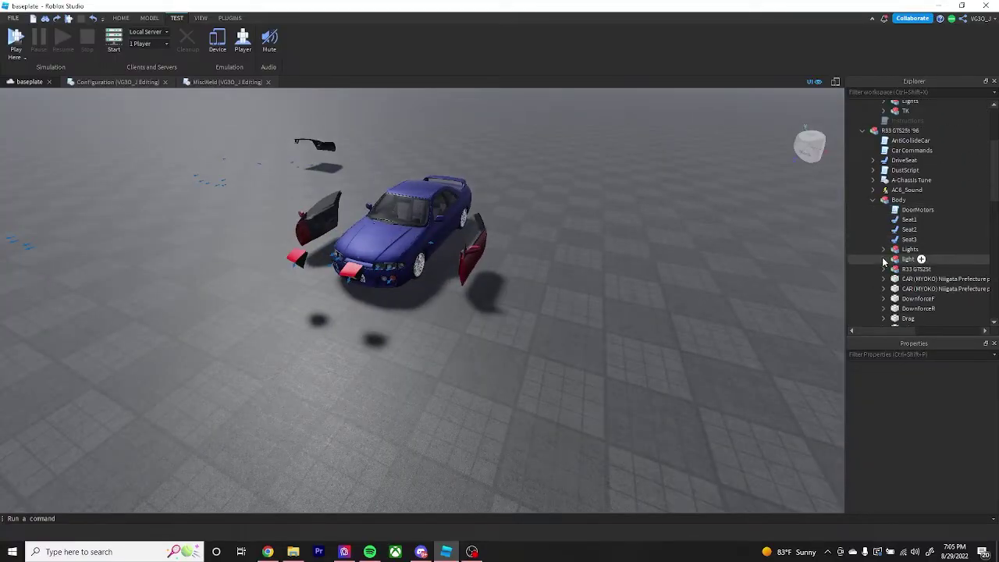
click(884, 258)
scroll(887, 260, down, 3)
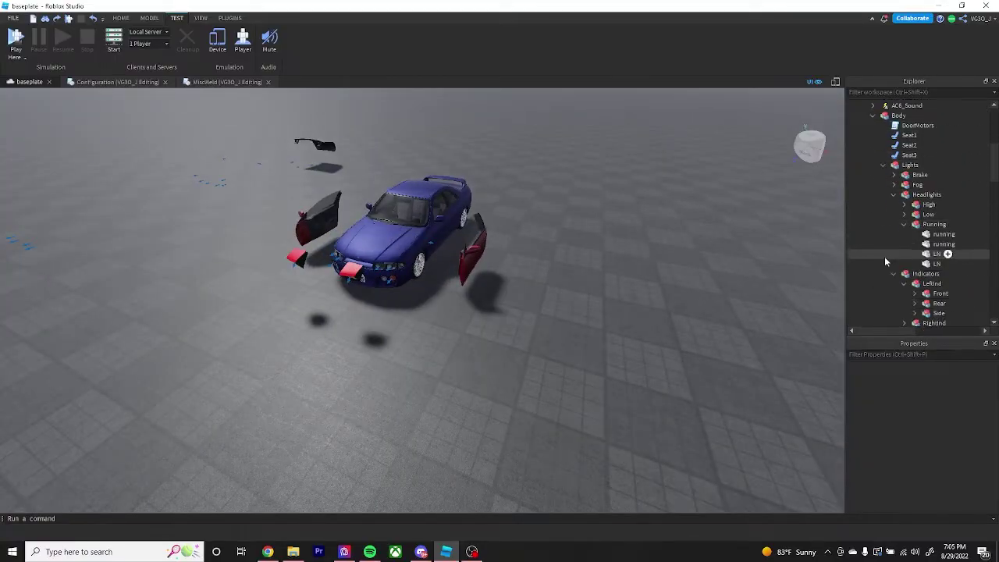
scroll(897, 250, down, 3)
click(894, 189)
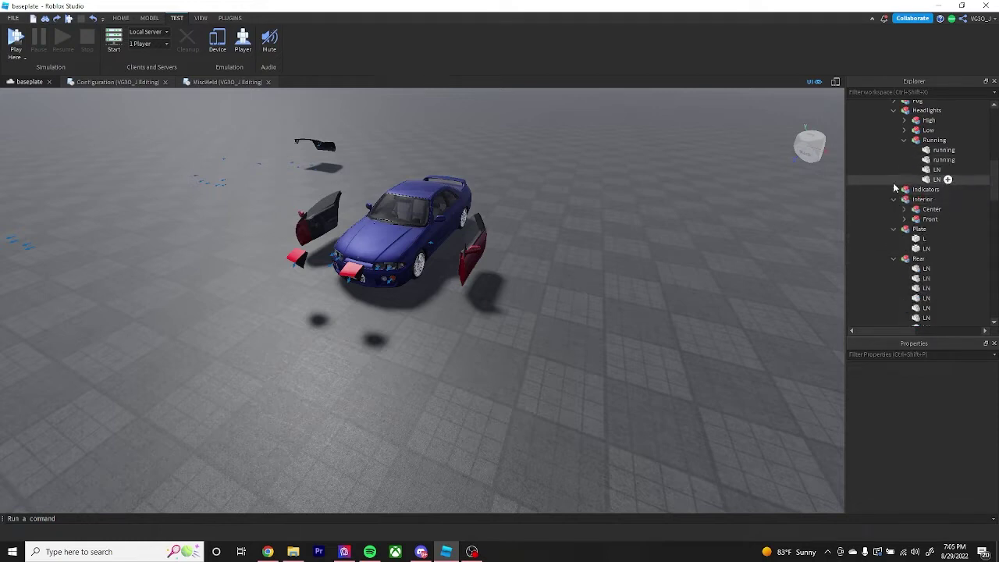
click(894, 110)
click(895, 169)
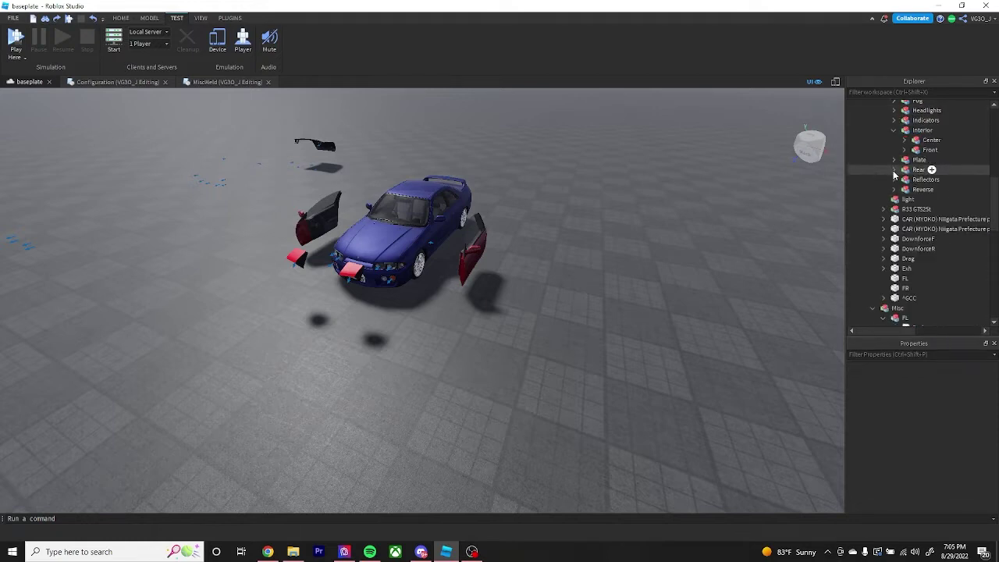
scroll(895, 170, up, 1)
click(904, 179)
click(904, 168)
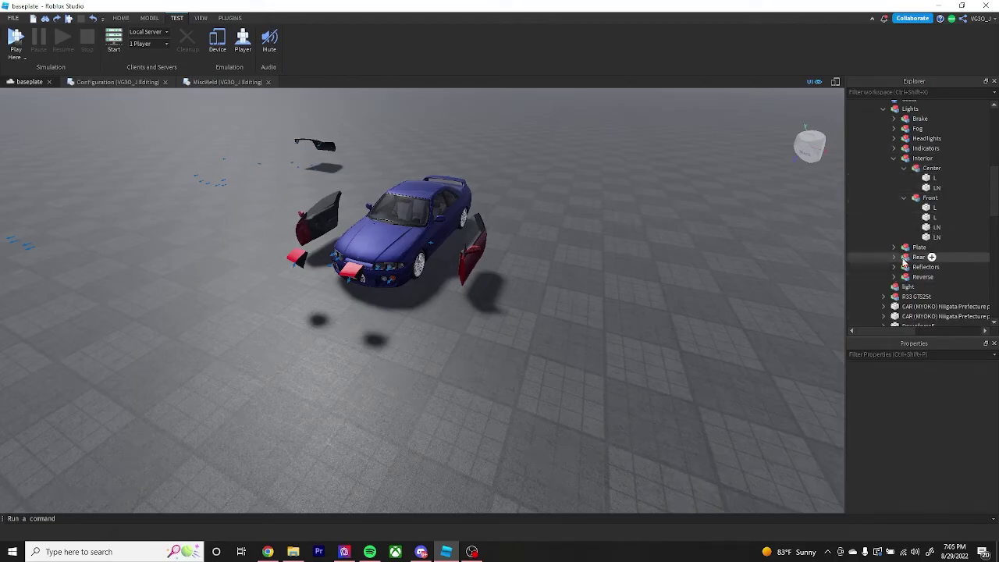
scroll(973, 227, up, 5)
scroll(887, 248, up, 3)
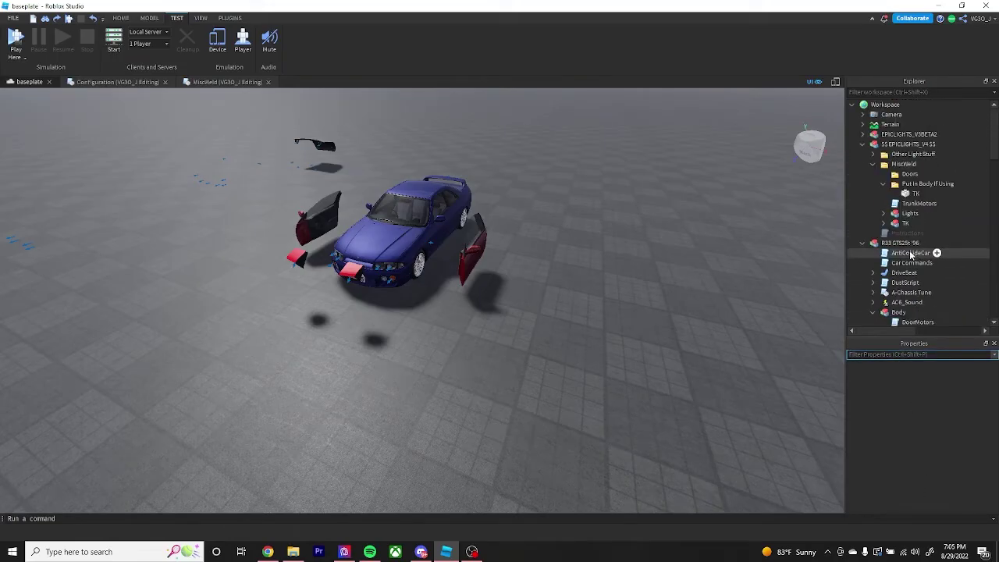
Step: Set the InteriorLights and DoorFunctionality variables to true in the Configuration script's toggle settings
click(113, 82)
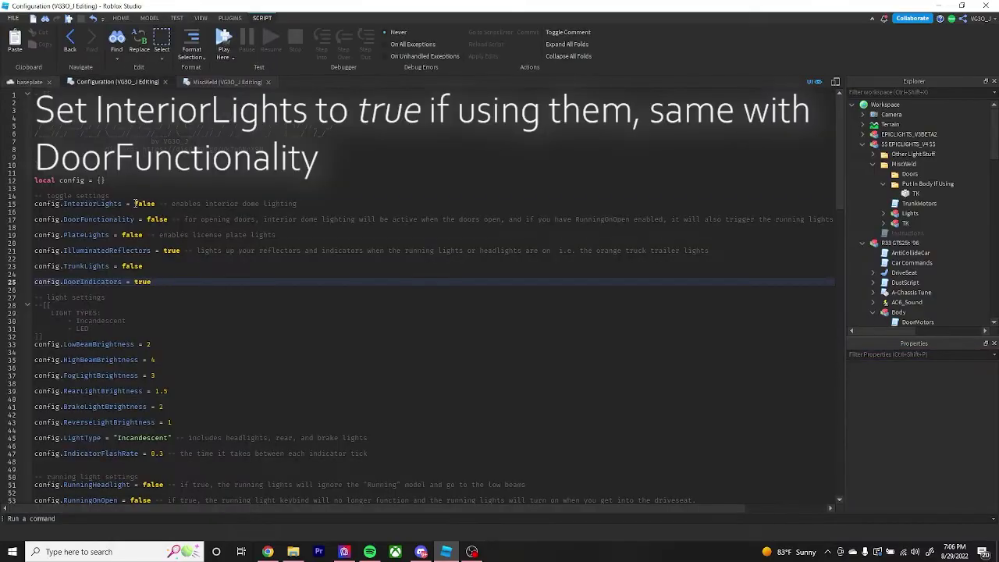
text(true)
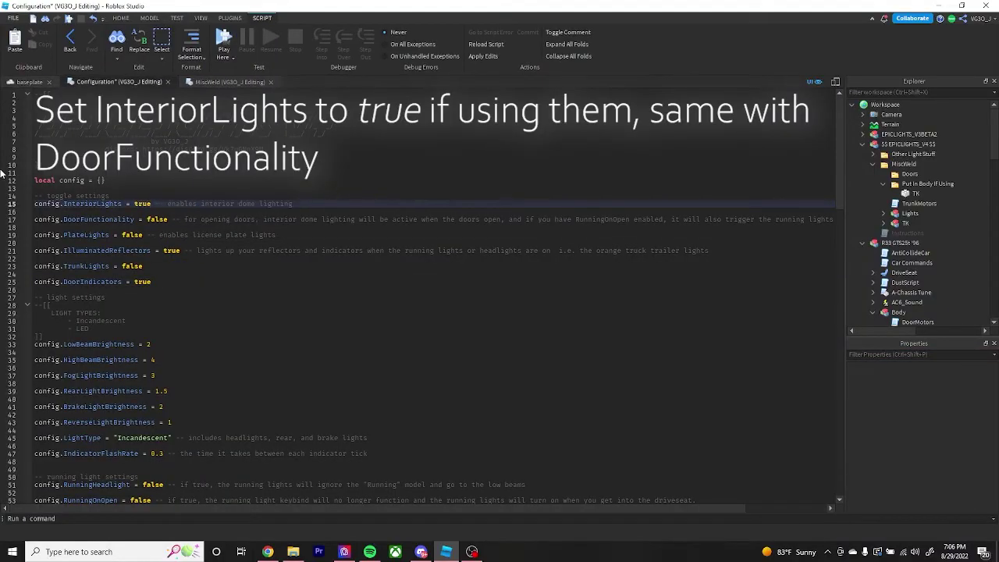
double_click(157, 219)
text(true)
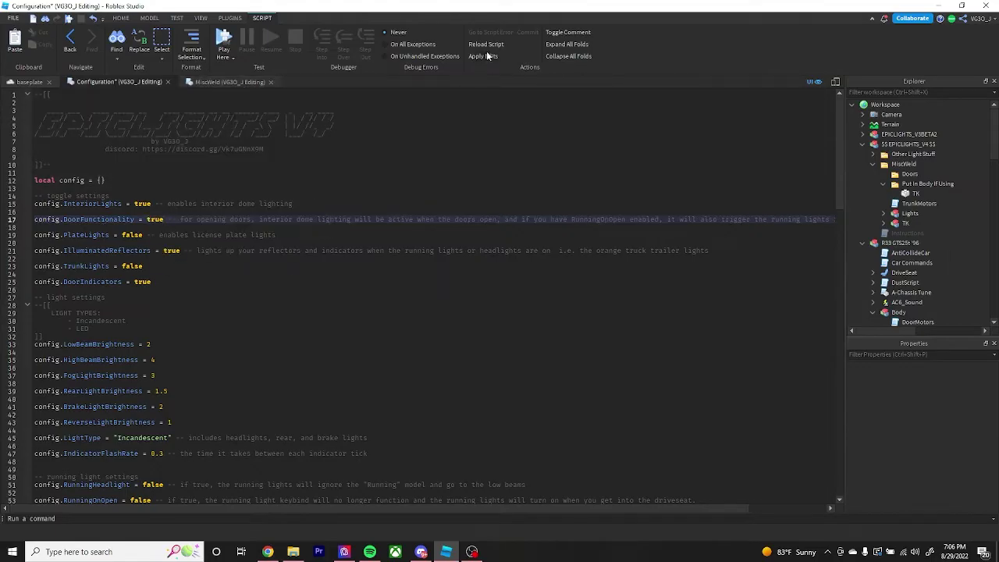
Step: Apply the Configuration edits and move the InteriorTriggers model from Other Light Stuff into the car's Body model
click(31, 82)
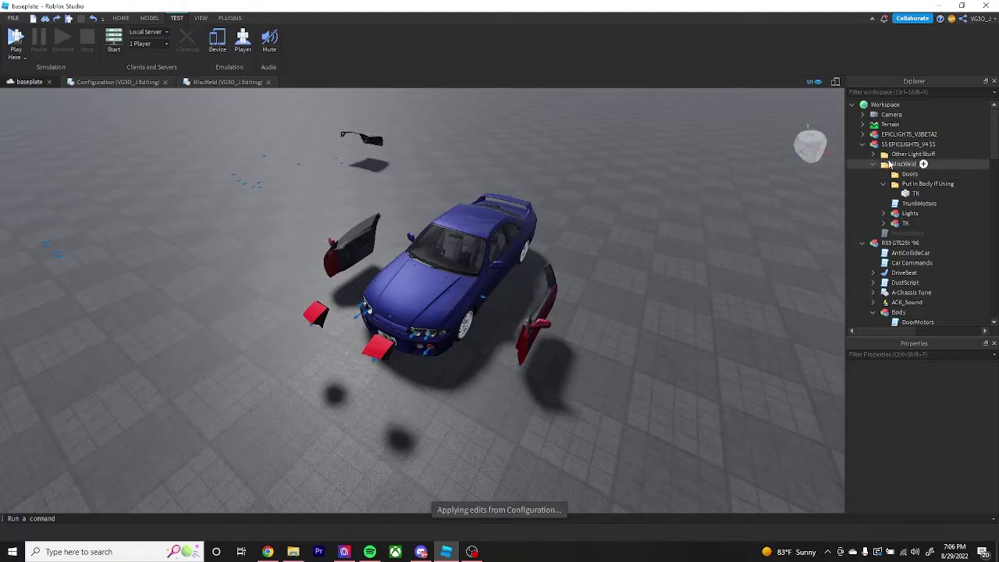
click(872, 154)
mouse_move(909, 165)
mouse_down()
mouse_move(930, 195)
mouse_move(905, 154)
mouse_up()
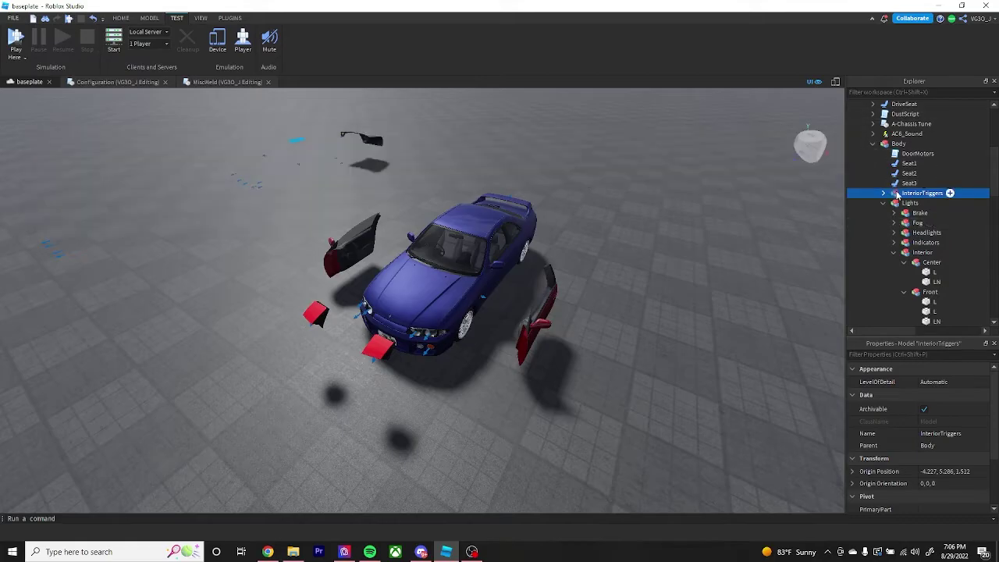
key(d)
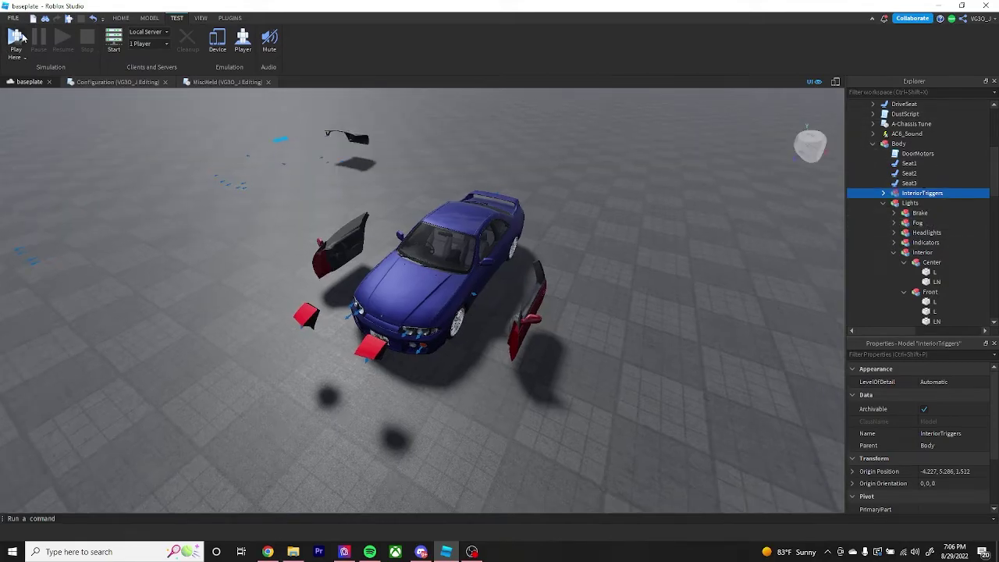
Step: Start a playtest and bring the character to the car's door to try the door functionality
key(F5)
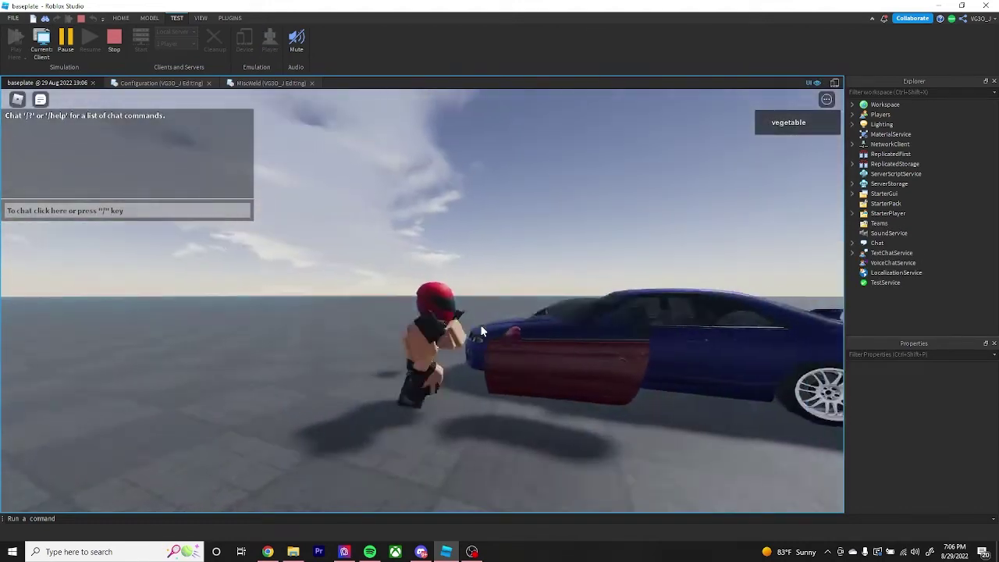
mouse_move(481, 331)
right_down()
mouse_move(495, 339)
mouse_move(479, 340)
right_up()
click(475, 361)
click(439, 338)
right_drag(445, 296, 371, 301)
key(space)
key(w)
Step: Inspect the car's roof lining and cabin from inside to check the interior dome lights
scroll(422, 298, down, 5)
scroll(372, 298, up, 3)
scroll(371, 299, up, 5)
scroll(423, 305, up, 2)
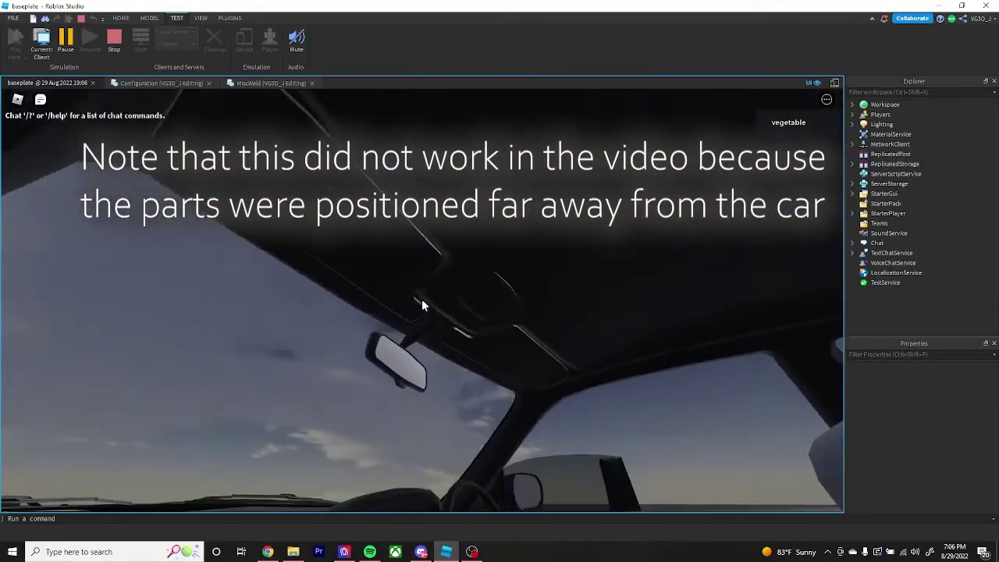
scroll(421, 299, down, 1)
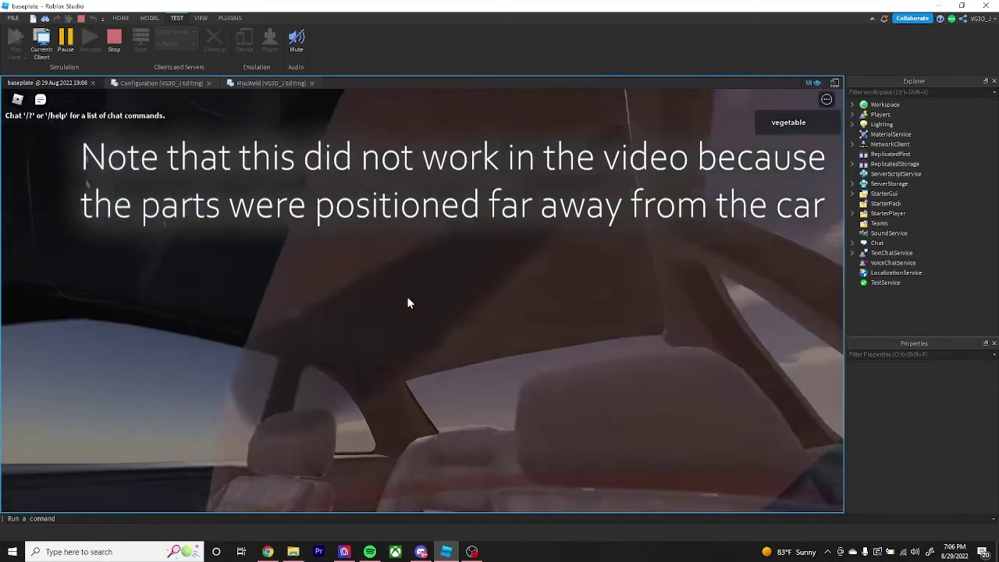
right_drag(395, 296, 388, 294)
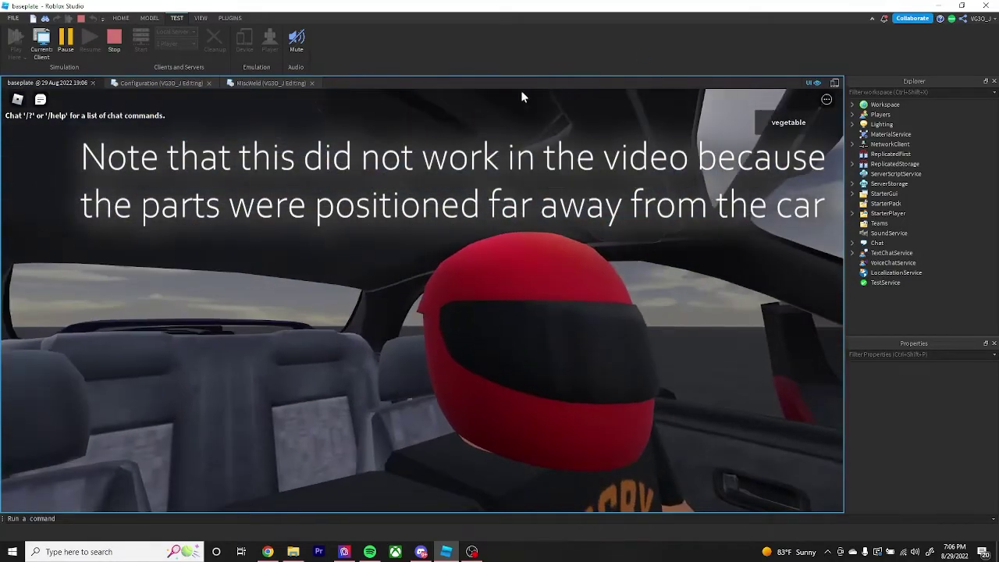
right_drag(489, 129, 489, 129)
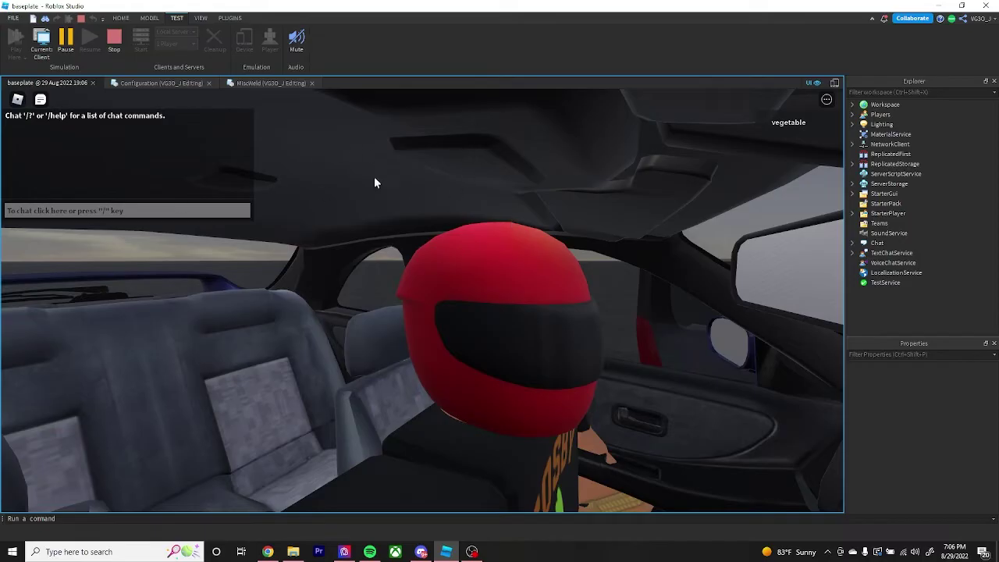
key(space)
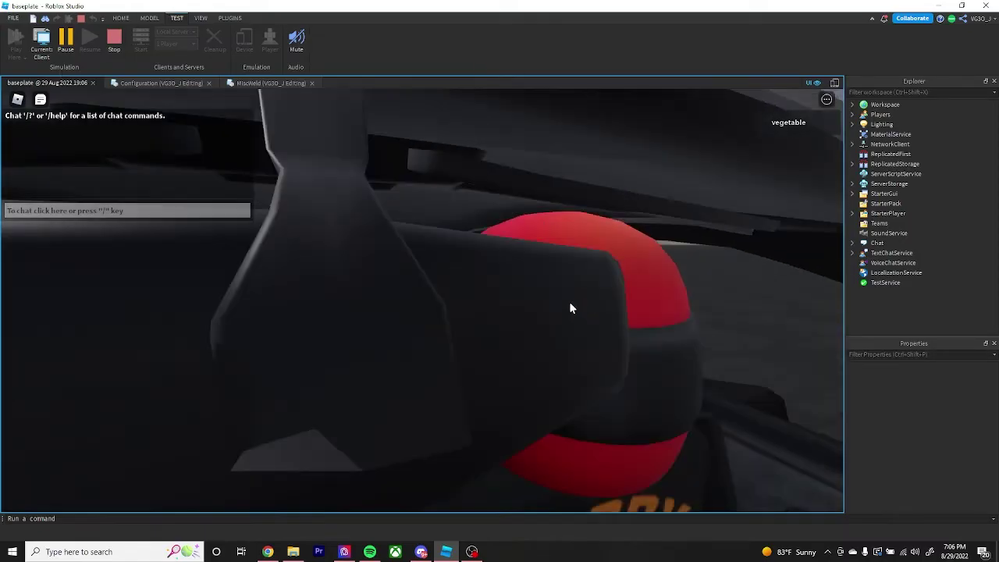
Step: Look over the car and its detached doors from outside, and end the playtest
scroll(430, 284, down, 5)
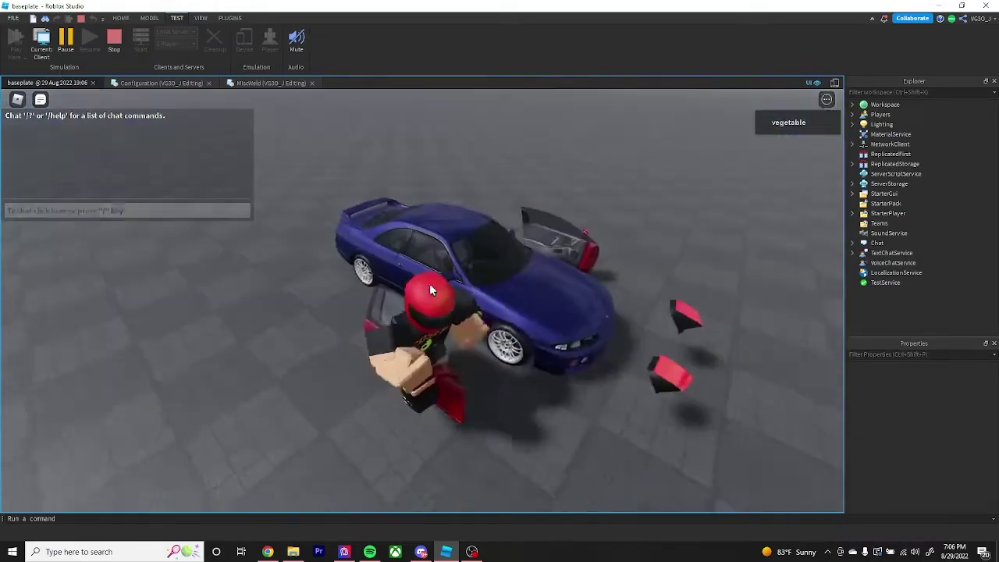
right_drag(429, 285, 596, 239)
key(w)
key(space)
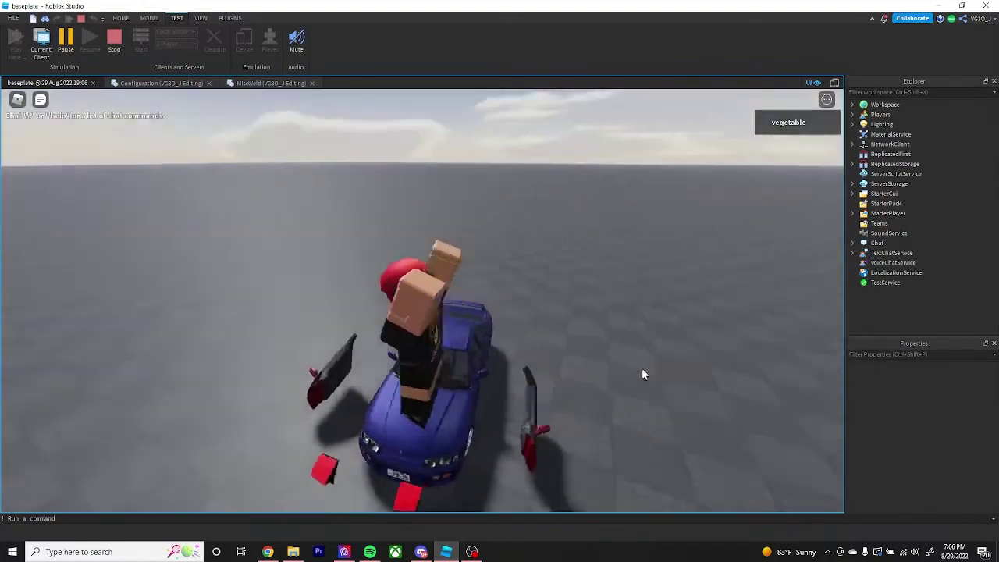
right_drag(642, 368, 635, 367)
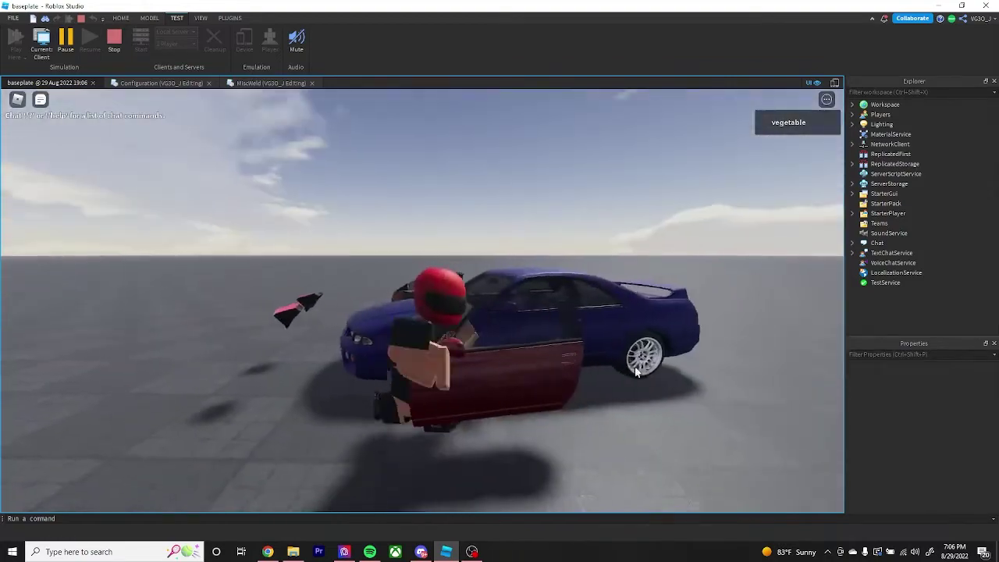
key(space)
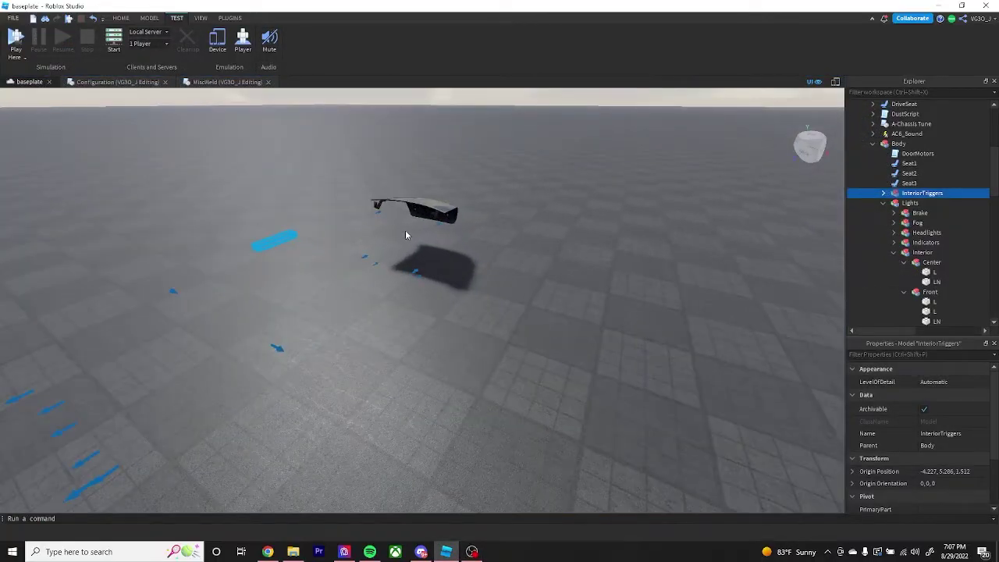
Step: Examine the TK trunk model in the viewport and its contents in MiscWeld
key(e)
key(w)
mouse_move(414, 223)
right_down()
mouse_move(385, 279)
mouse_move(555, 279)
right_up()
alt+click(406, 268)
key(s)
scroll(890, 188, up, 4)
click(904, 167)
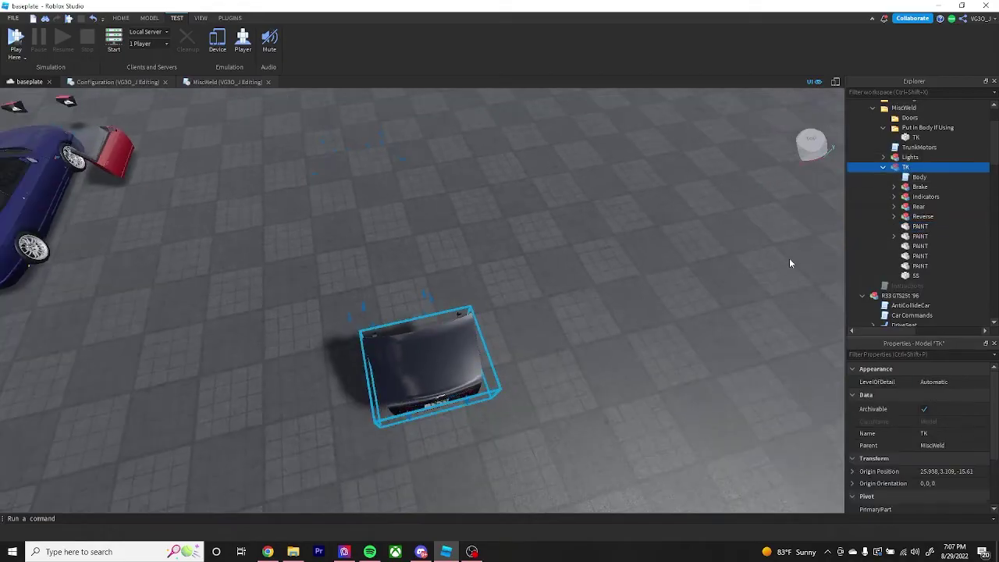
Step: Move the TK trunk model from MiscWeld into the car's Misc model
right_drag(745, 227, 207, 198)
key(w)
key(s)
key(e)
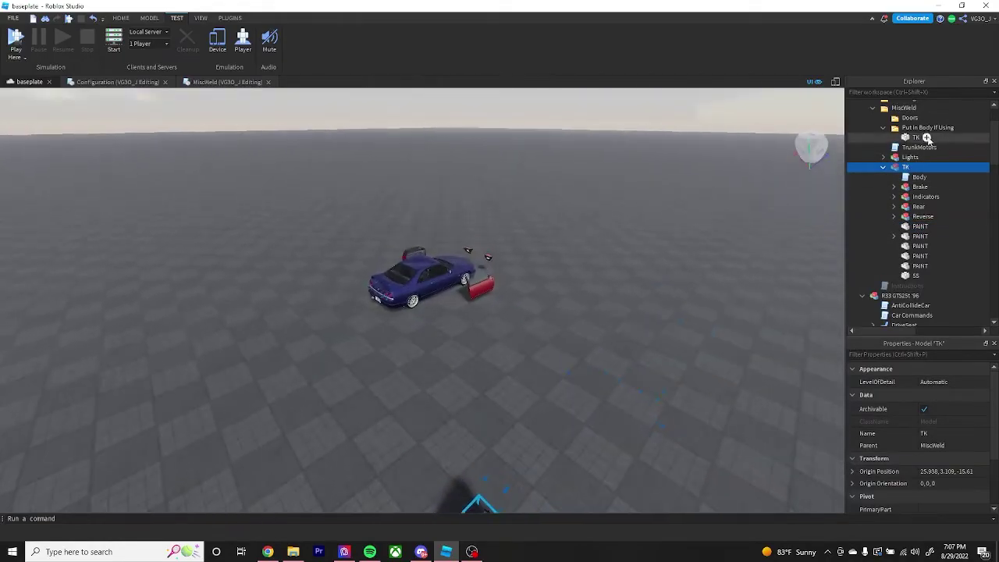
drag(909, 167, 897, 233)
scroll(885, 244, up, 3)
click(883, 189)
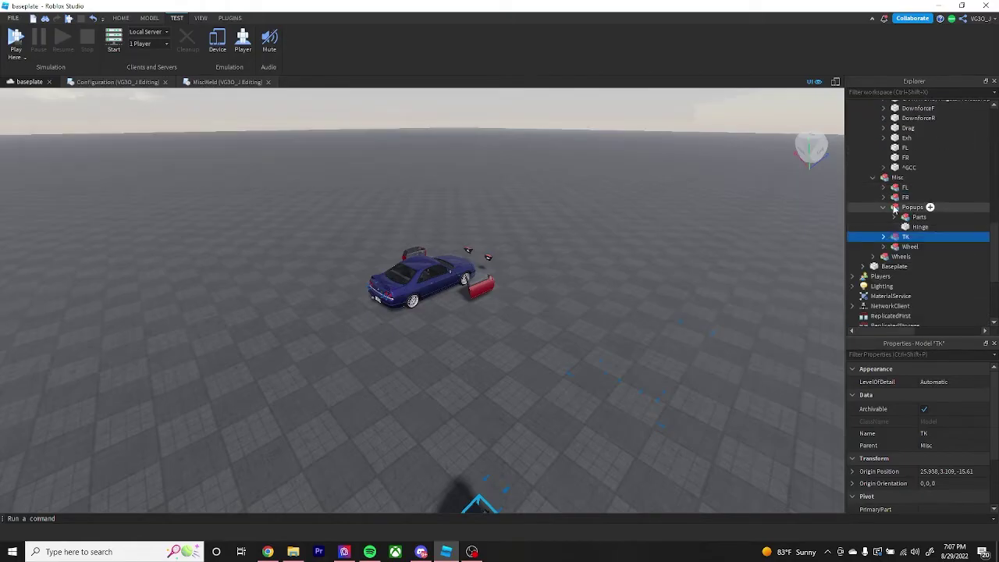
Step: Move the TrunkMotors script and the TK part from the MiscWeld folder into the car's Body model
click(885, 214)
click(884, 209)
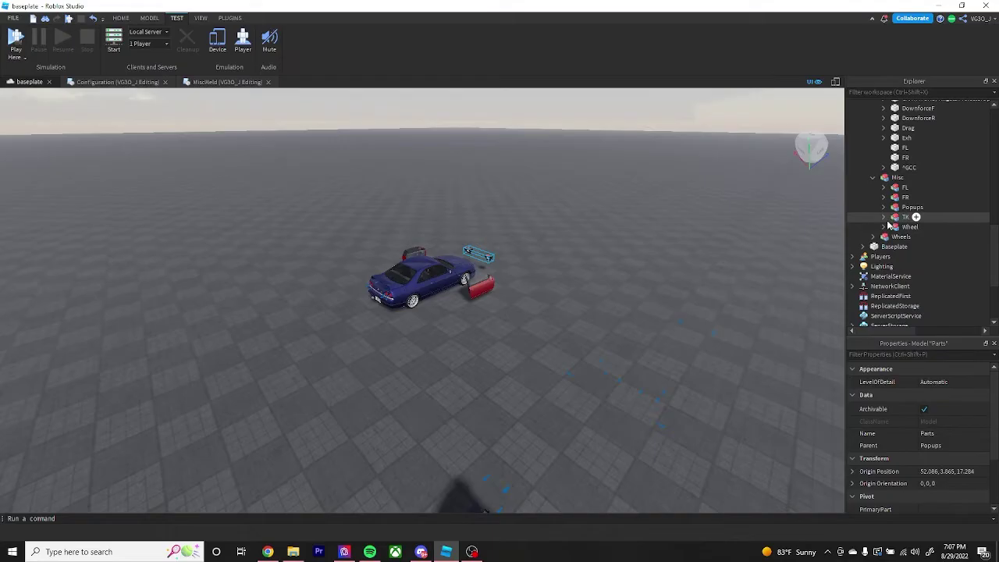
scroll(888, 219, up, 10)
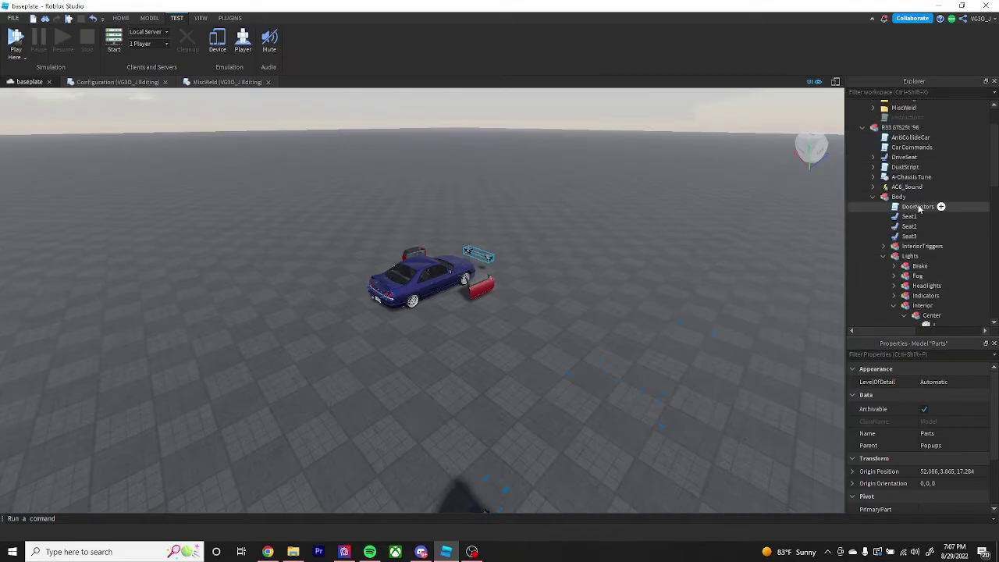
scroll(919, 206, up, 3)
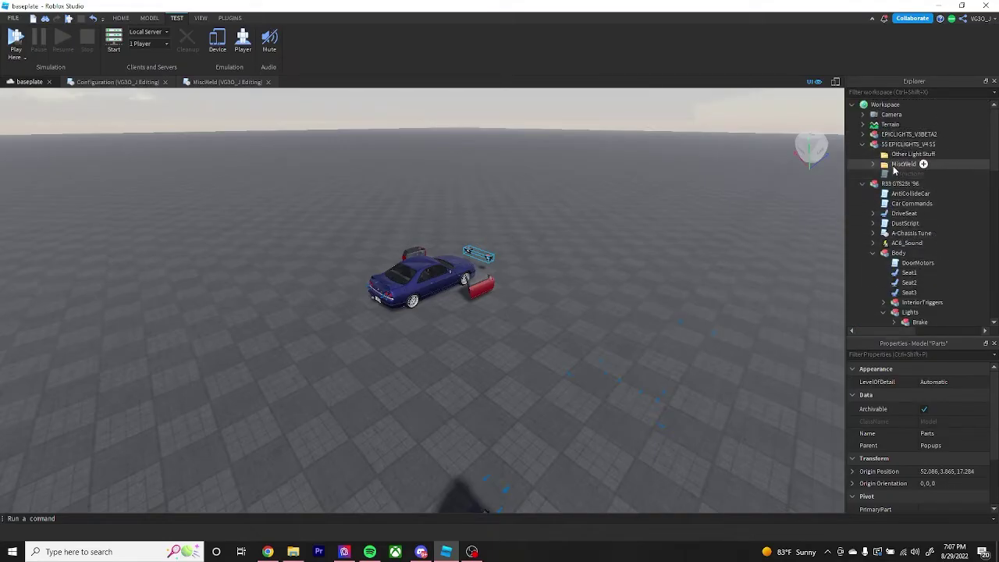
click(873, 163)
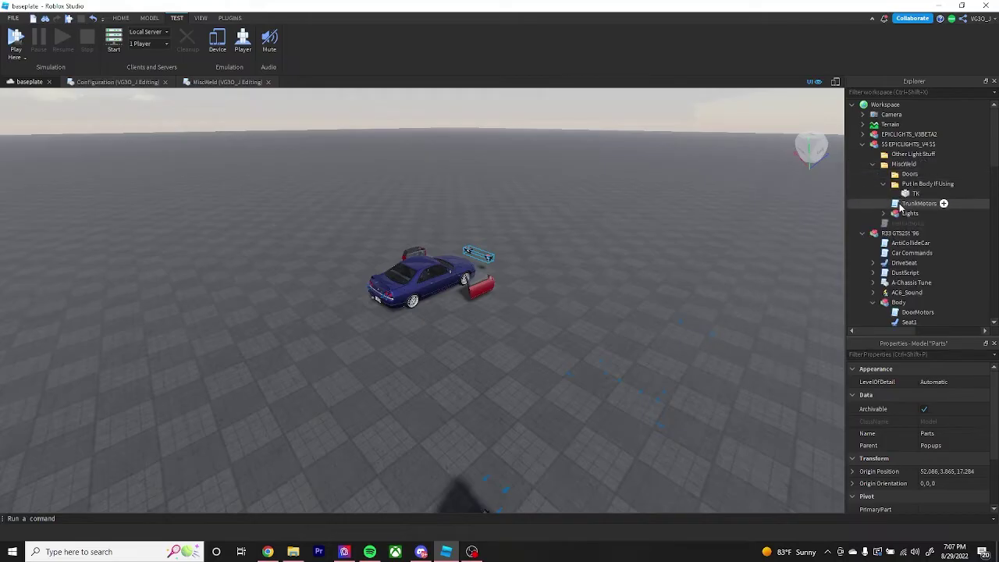
drag(909, 203, 891, 289)
scroll(916, 211, down, 5)
scroll(924, 218, up, 5)
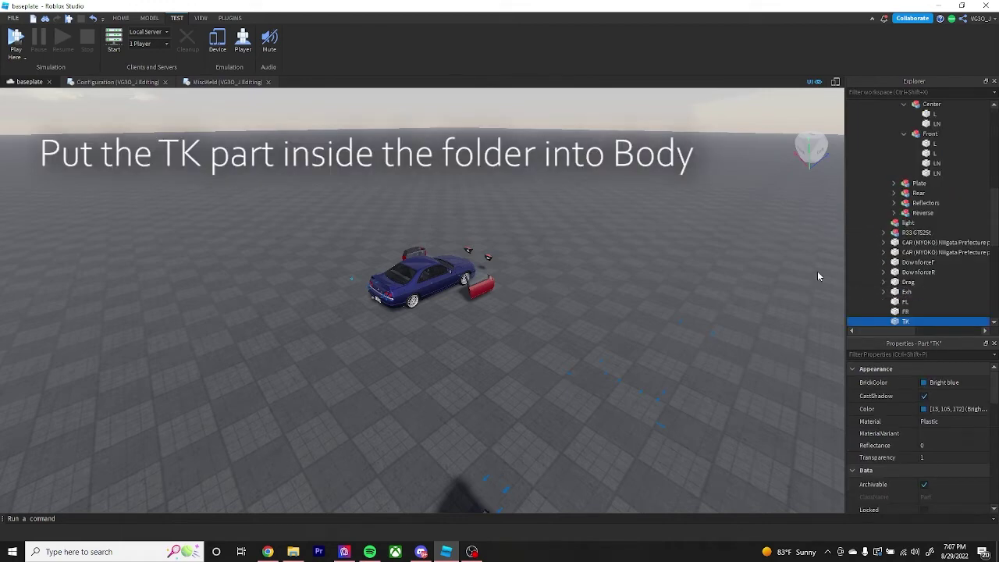
Step: Move the TK trunk model across the baseplate until it lines up directly behind the car's rear end
click(149, 17)
click(37, 39)
key(f)
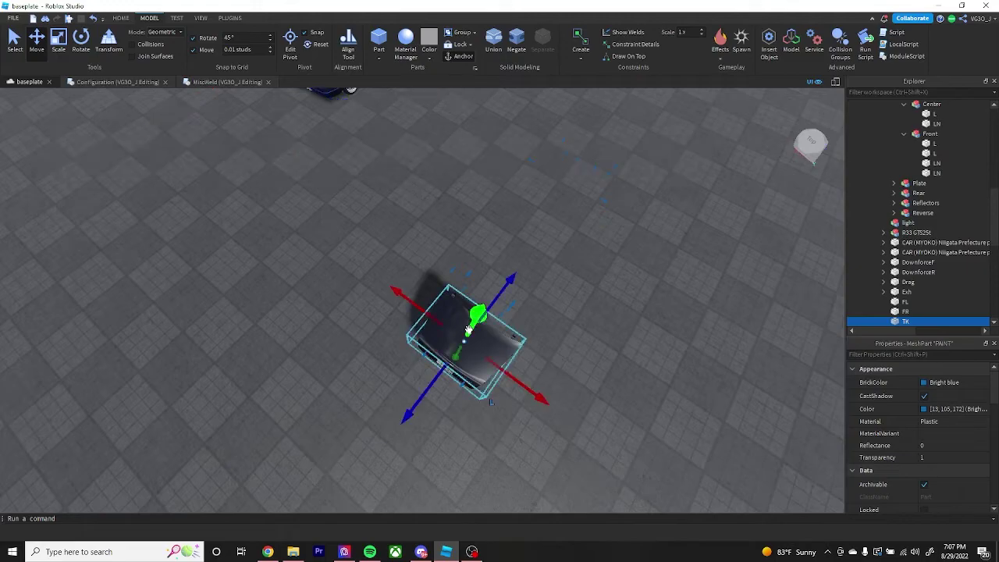
click(906, 262)
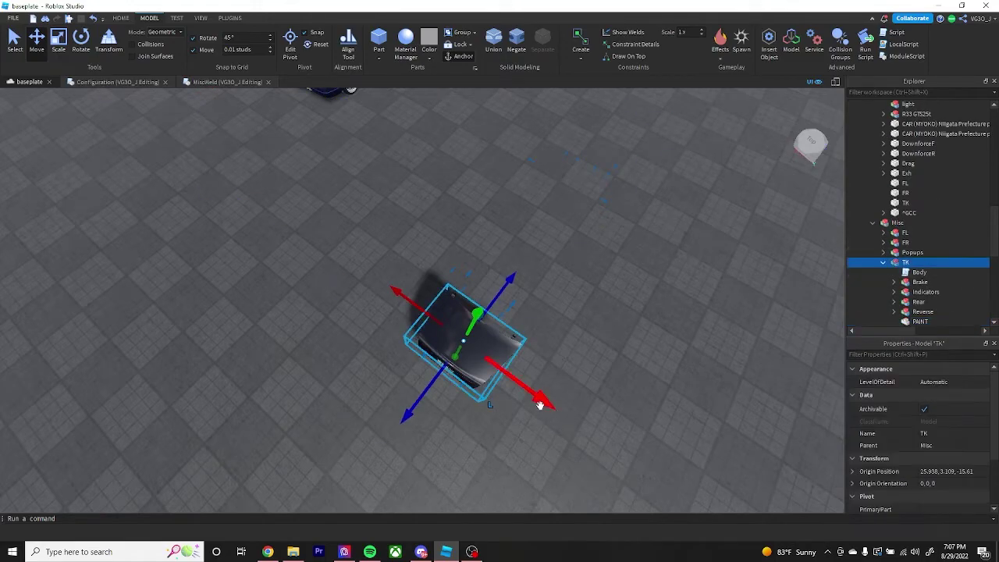
drag(539, 405, 519, 229)
drag(429, 290, 425, 183)
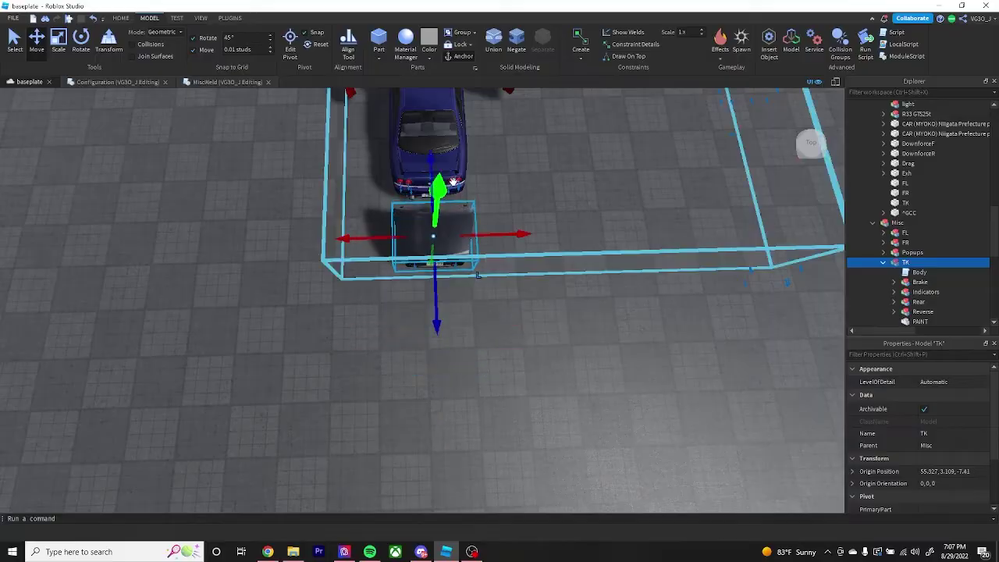
Step: Move the TK part in Body to the front edge of the trunk lid and check the trunk's placement behind the car
click(905, 202)
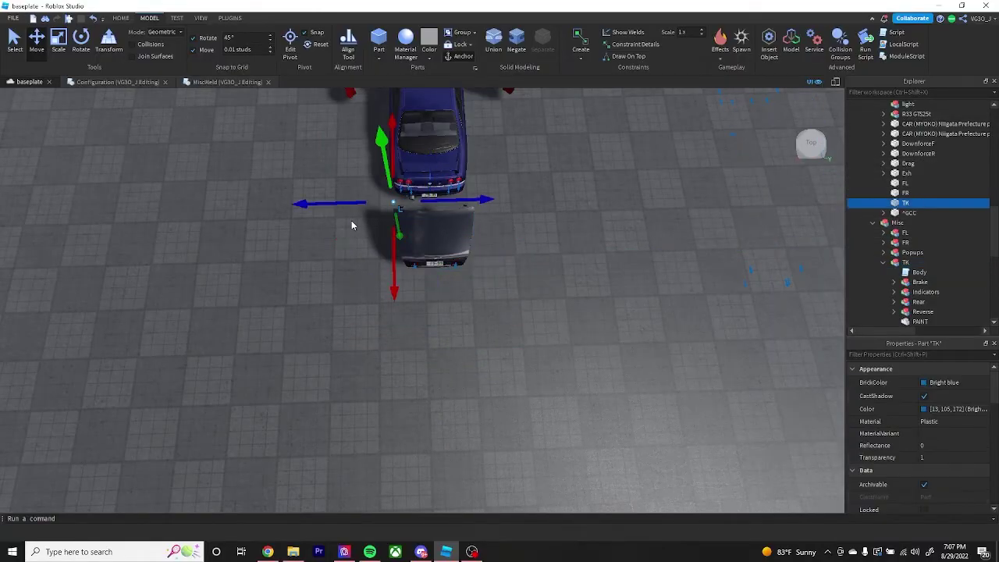
right_drag(352, 220, 410, 213)
scroll(409, 213, up, 5)
drag(427, 192, 470, 221)
scroll(470, 220, down, 6)
right_drag(597, 148, 598, 147)
click(566, 169)
scroll(500, 234, up, 4)
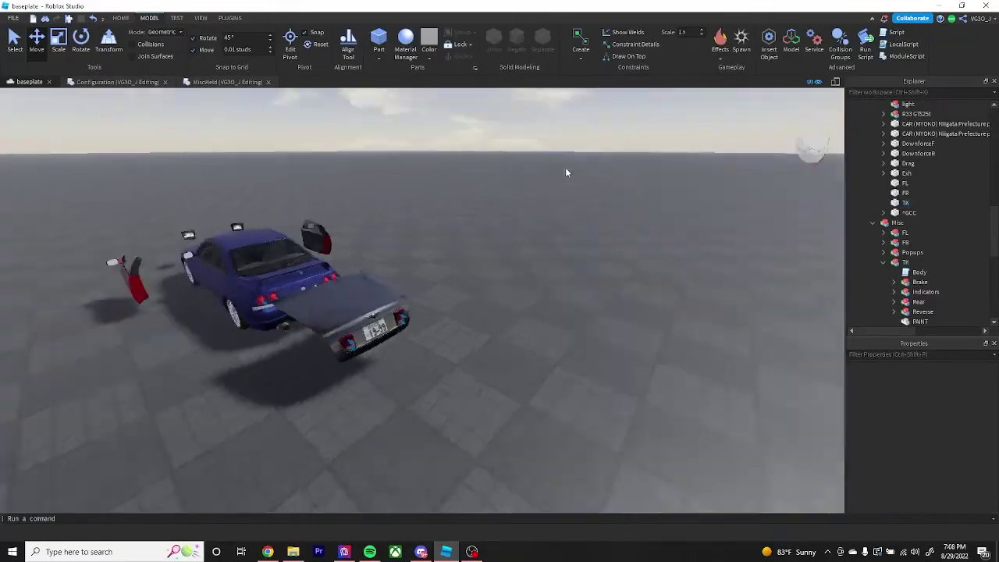
right_drag(382, 310, 383, 311)
key(a)
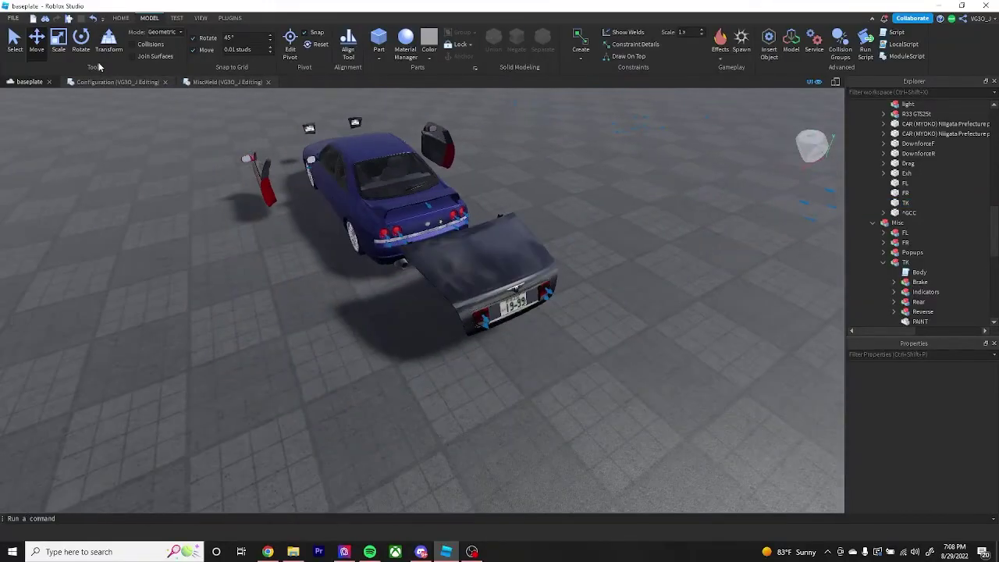
Step: Set config.TrunkLights to true in the Configuration script and apply the edits
click(117, 81)
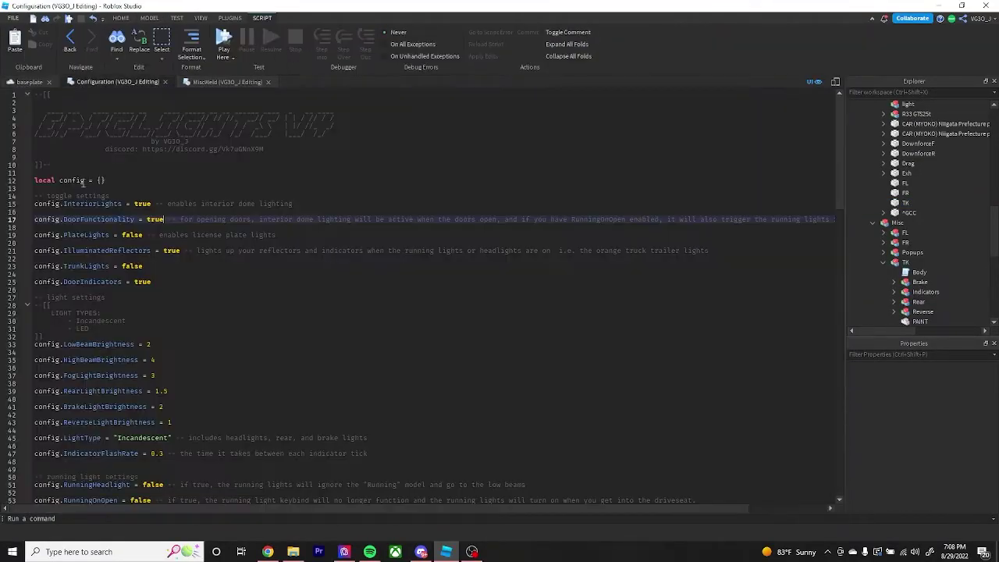
double_click(130, 266)
text(true)
click(500, 353)
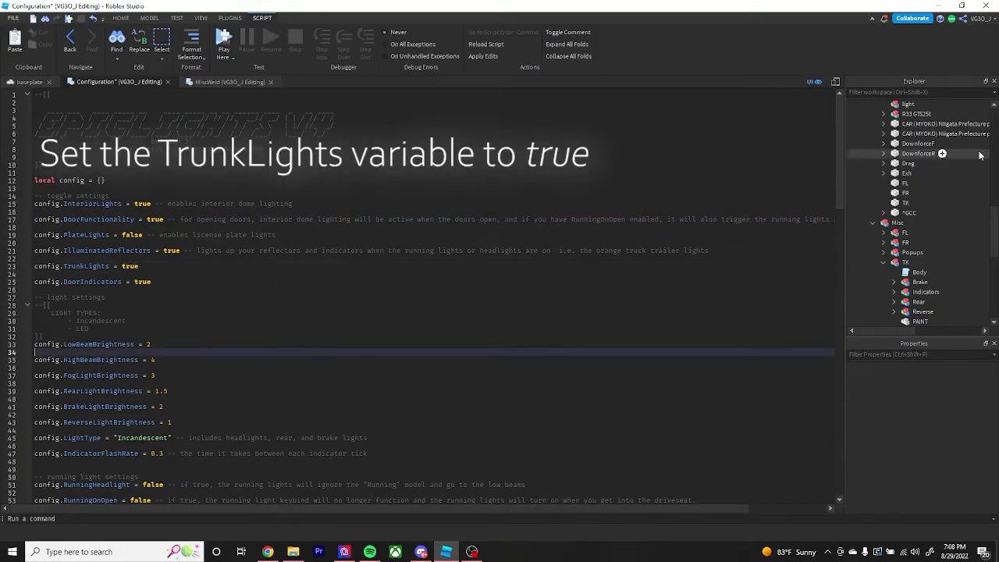
click(482, 60)
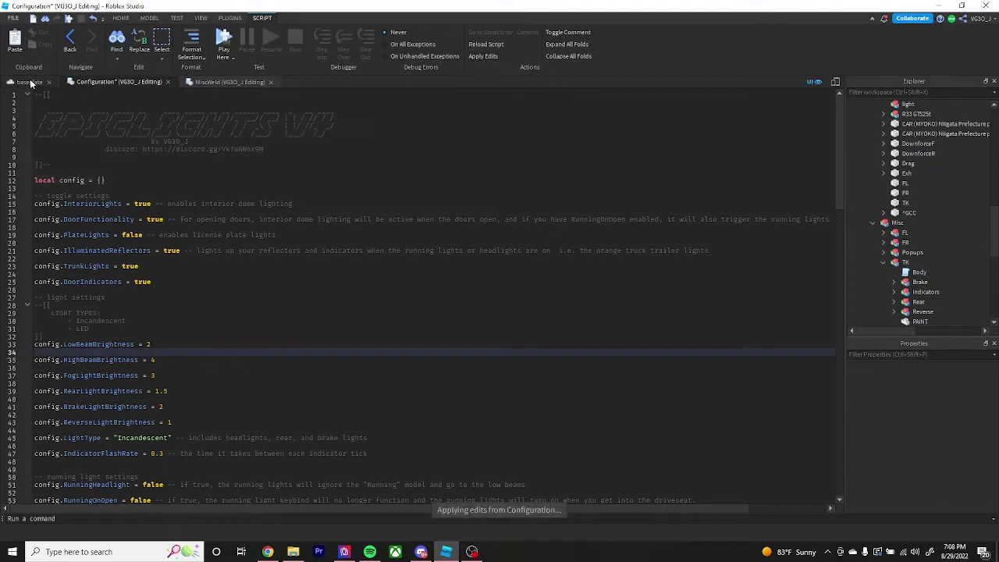
Step: Return to the baseplate view and inspect the brake light part in the trunk lid's tail lamp
click(30, 82)
scroll(585, 308, up, 3)
right_drag(584, 308, 578, 280)
scroll(581, 283, up, 3)
scroll(341, 222, up, 3)
click(363, 234)
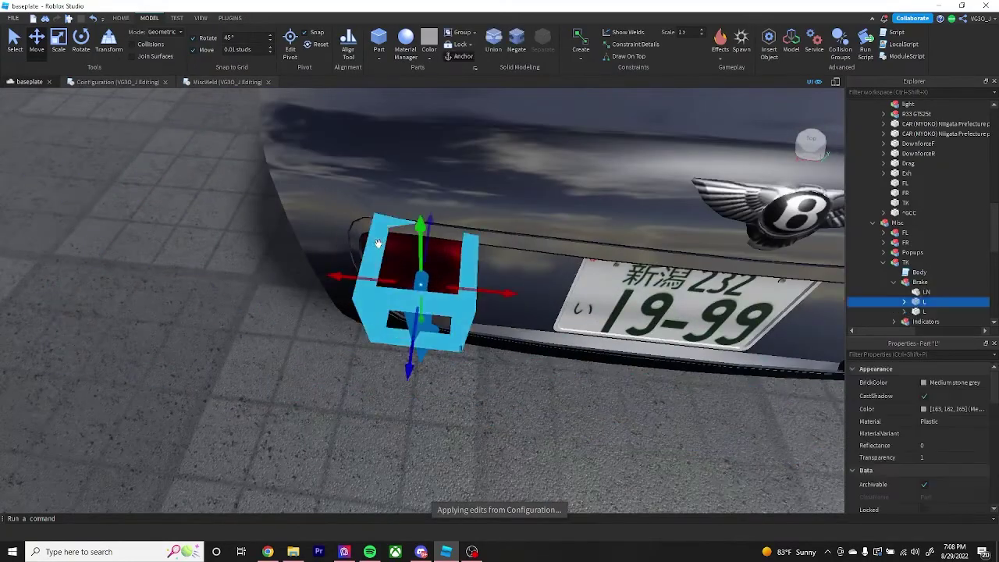
scroll(891, 225, down, 2)
Step: Examine the Indicators and Rear light models in the TK trunk model, including the RightInd model and the Rear LN mesh
click(884, 206)
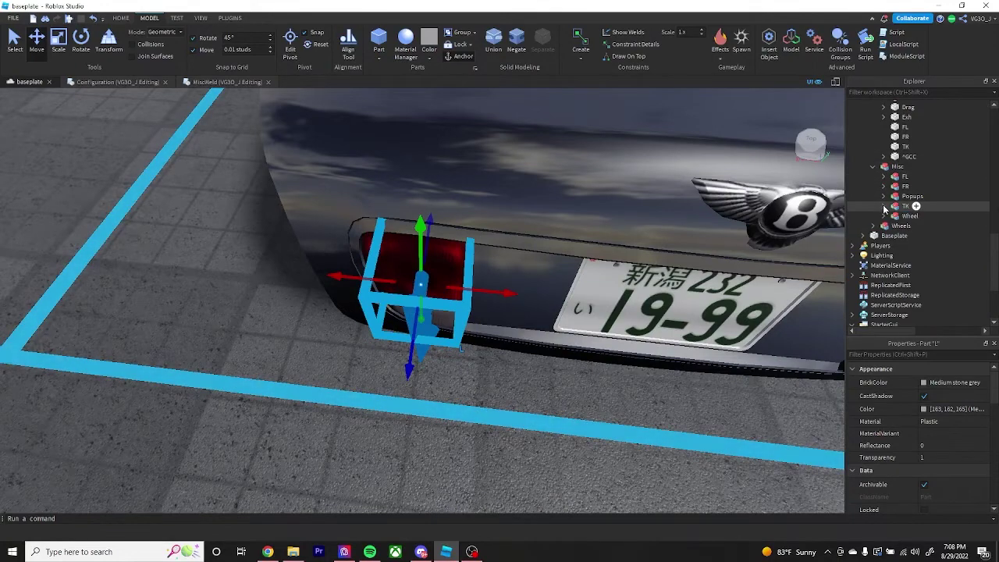
click(881, 207)
click(883, 206)
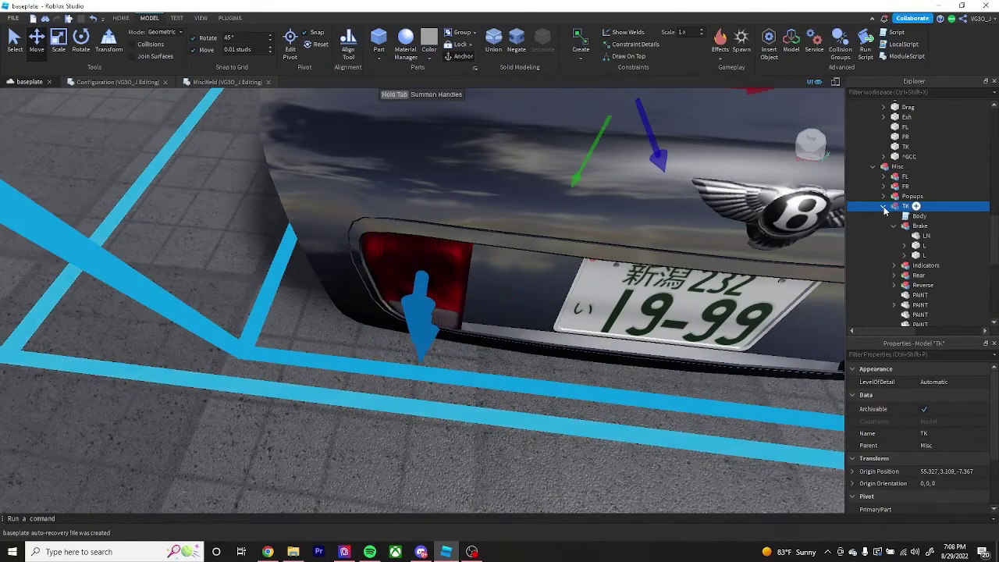
click(894, 265)
click(923, 284)
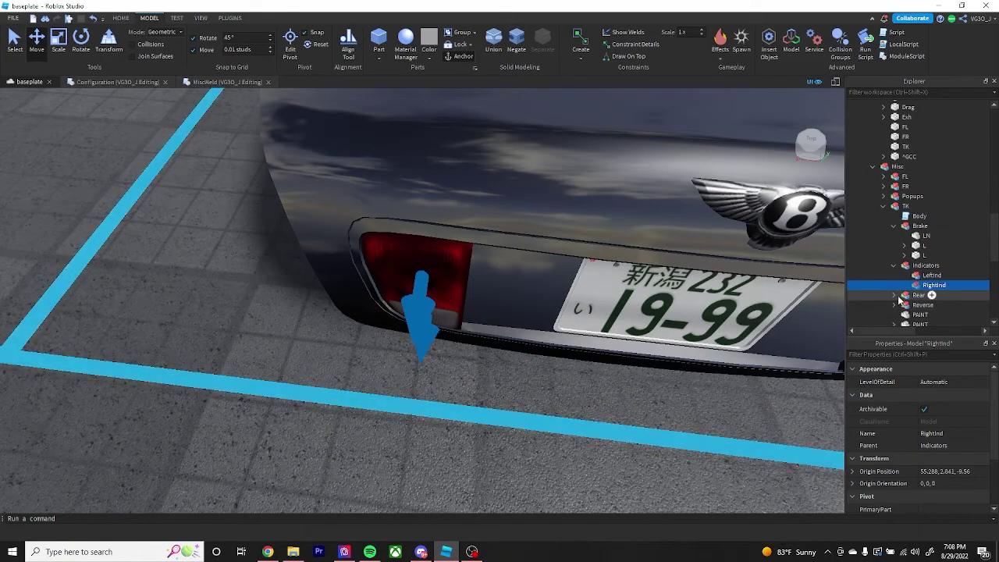
click(894, 295)
scroll(903, 278, down, 2)
click(925, 248)
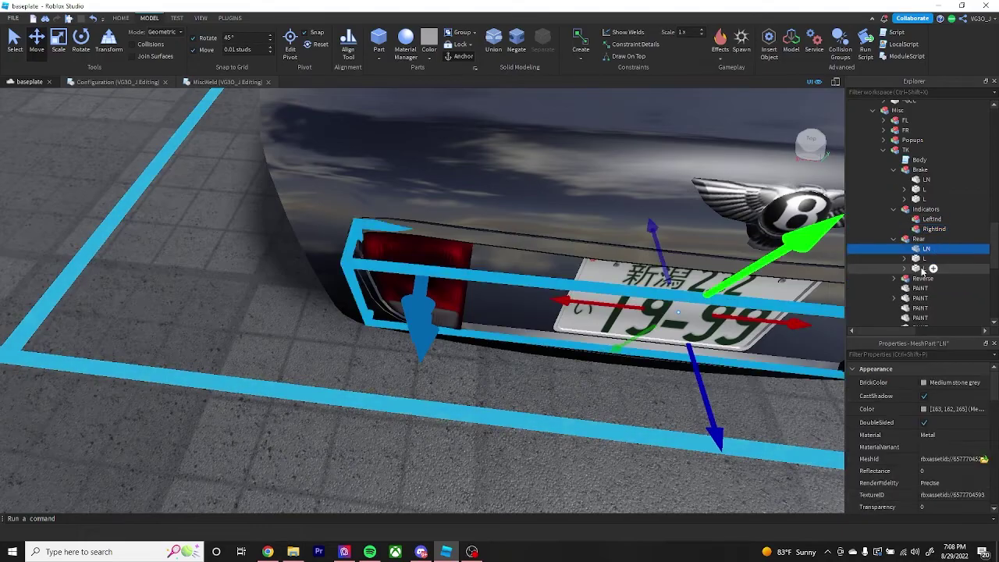
right_drag(476, 265, 535, 201)
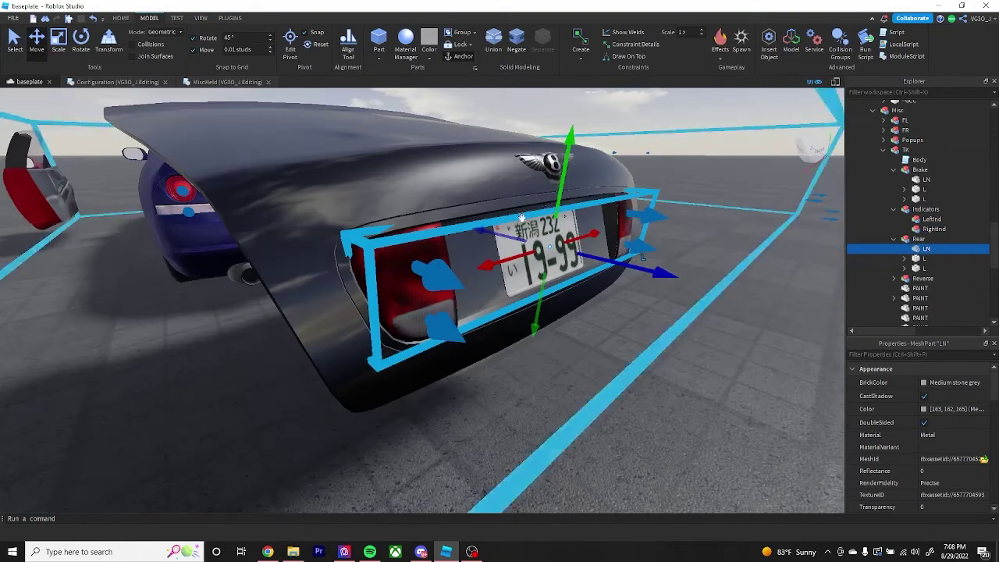
Step: Start a playtest, walk the character around the trunk and get into the car's driver seat
scroll(578, 181, down, 4)
scroll(257, 125, up, 4)
key(s)
key(d)
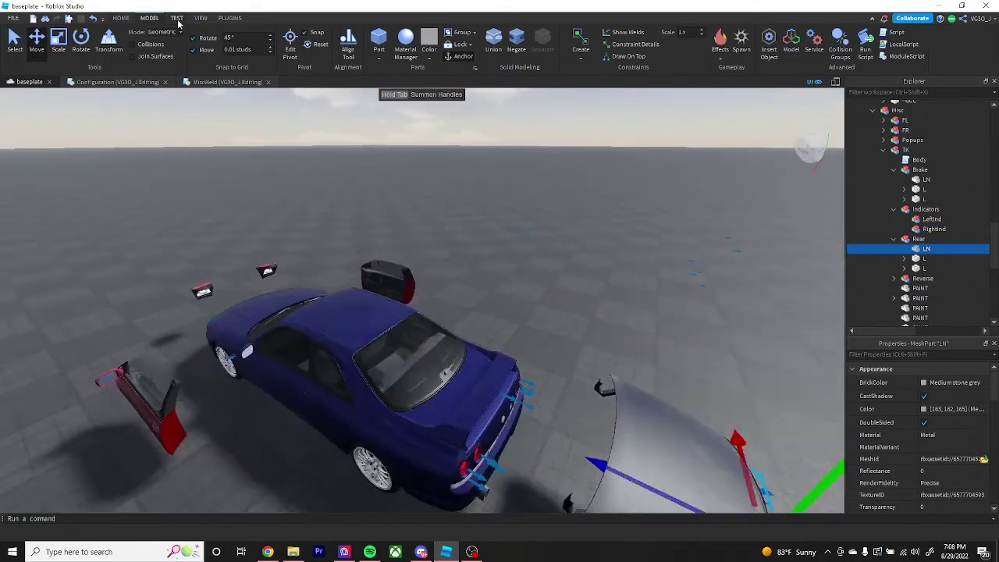
click(178, 18)
click(15, 40)
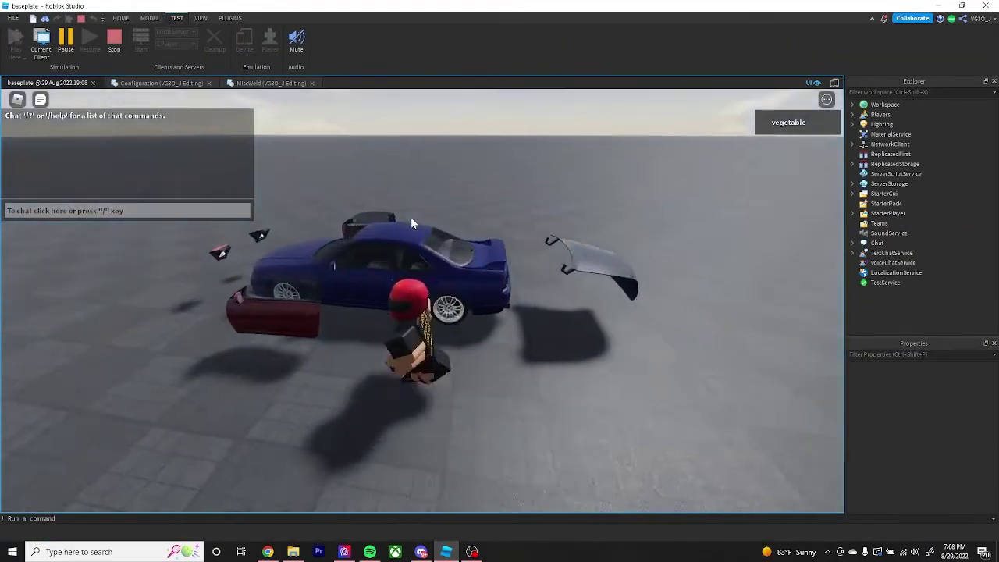
key(d)
right_drag(412, 221, 507, 359)
key(s)
key(w)
right_drag(542, 223, 543, 223)
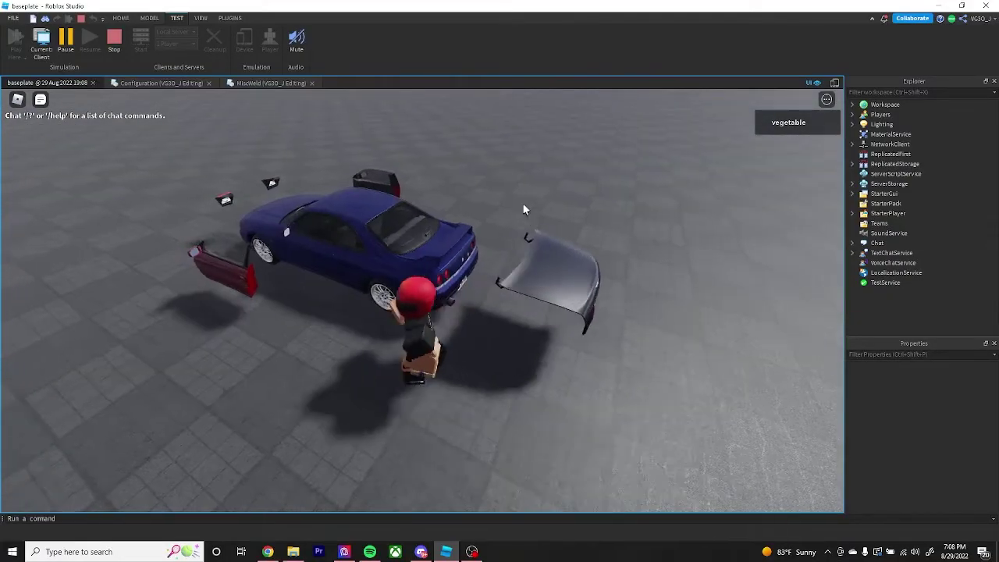
key(w)
key(w)
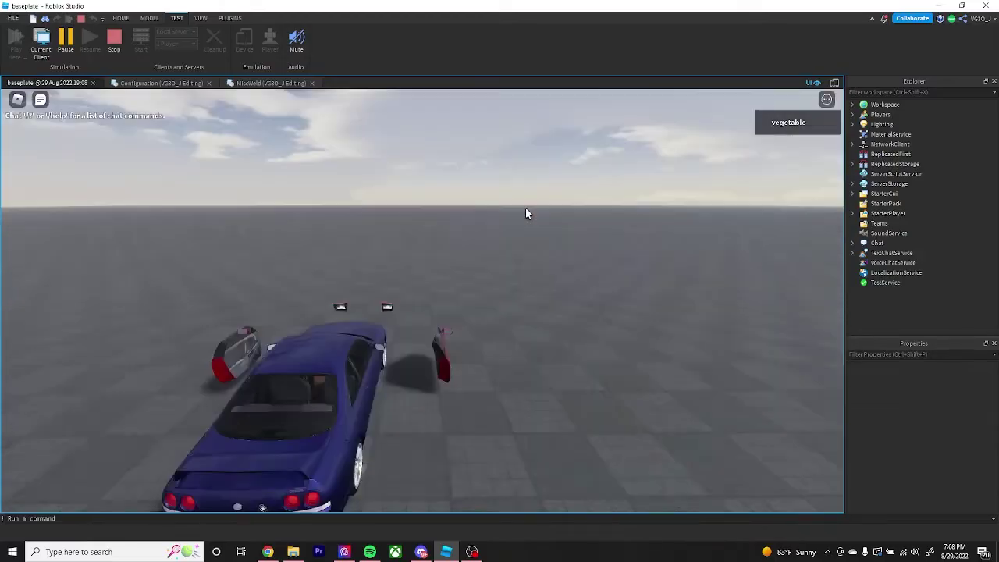
key(space)
scroll(527, 214, up, 5)
key(w)
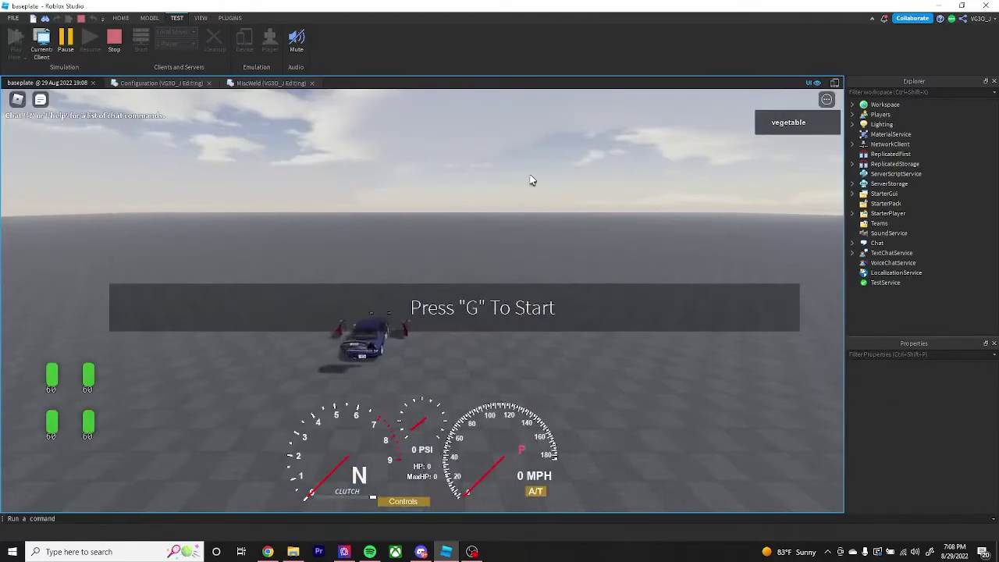
Step: Start the engine, shift into reverse to test the opened trunk's lights, and end the playtest
scroll(517, 175, up, 3)
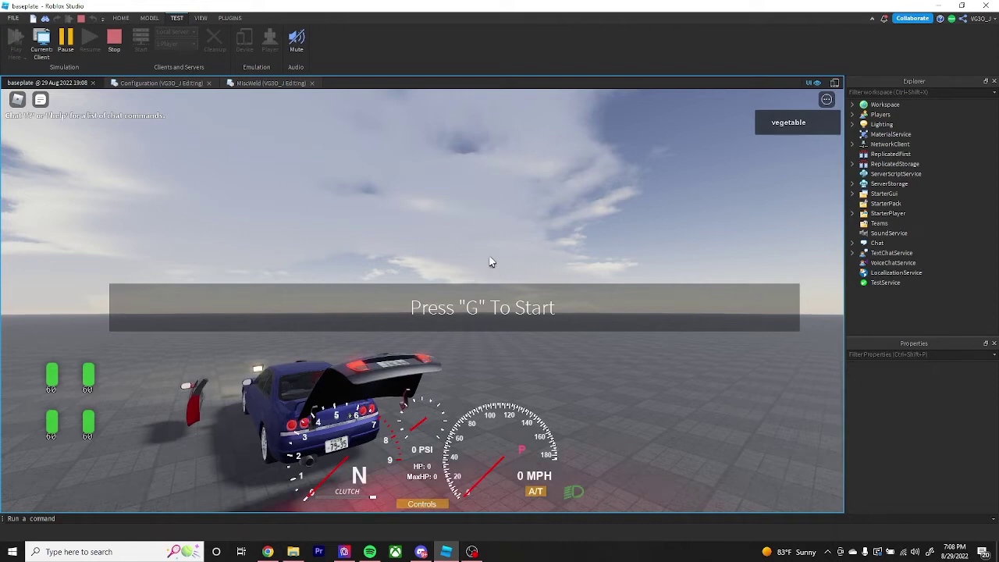
key(g)
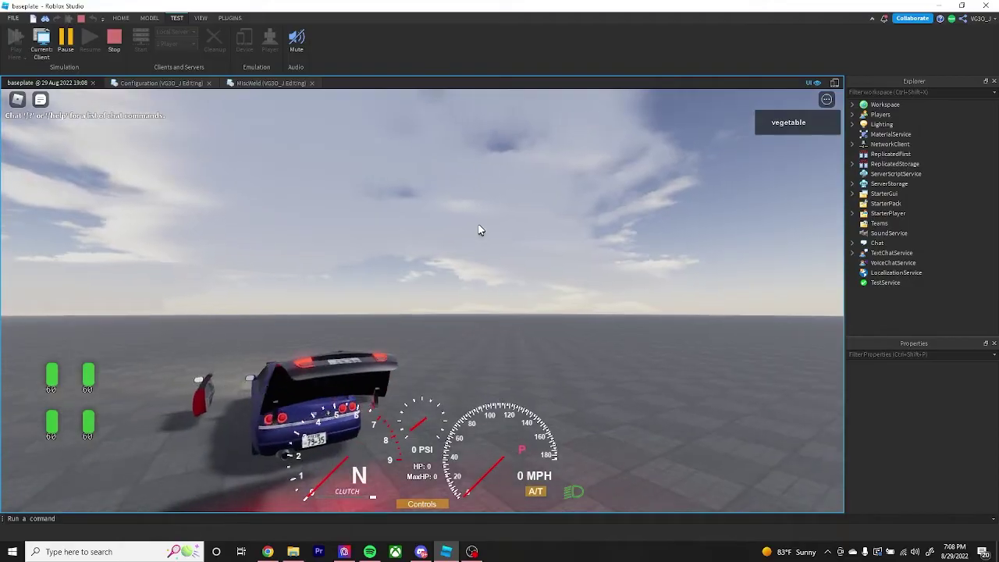
key(s)
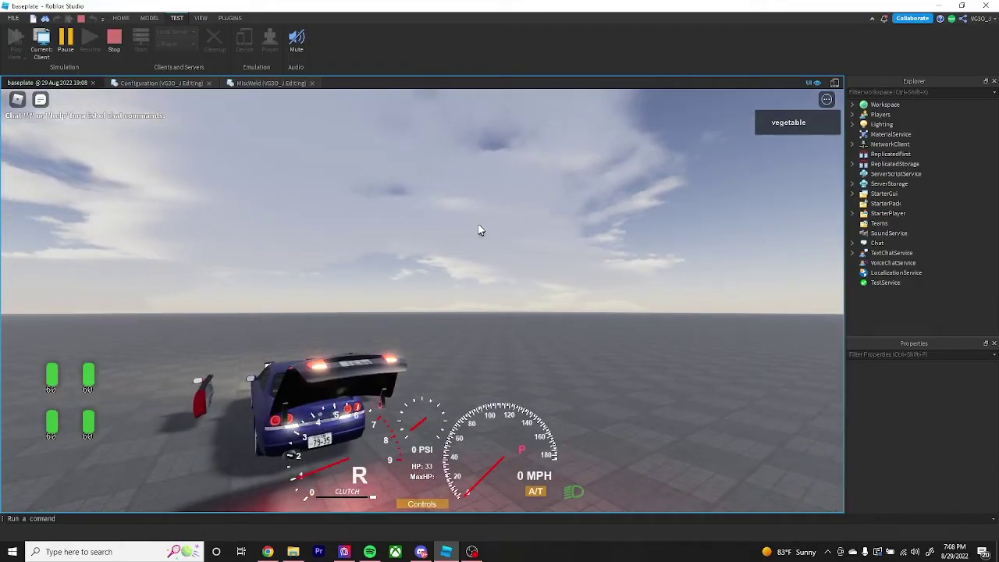
key(e)
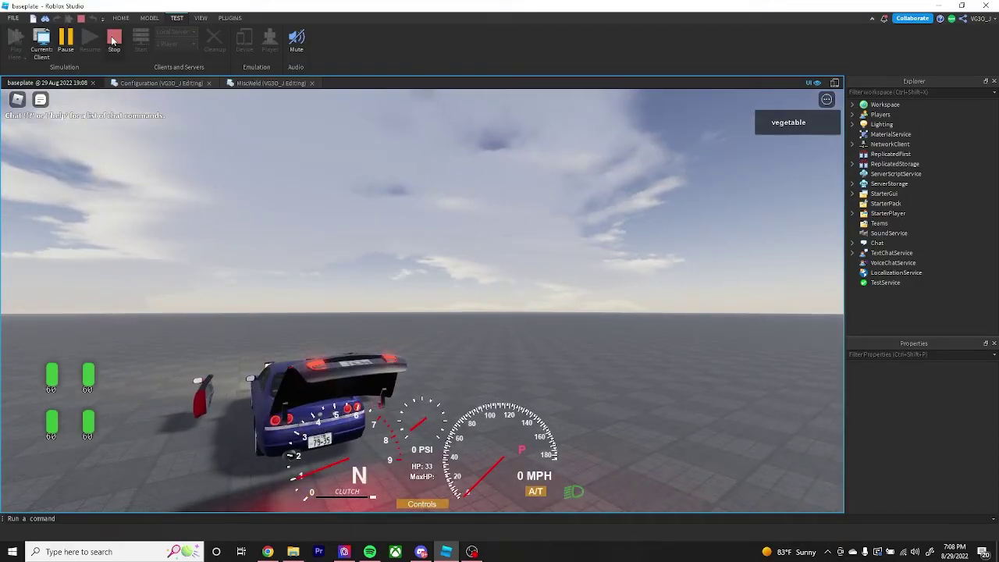
key(shift+F5)
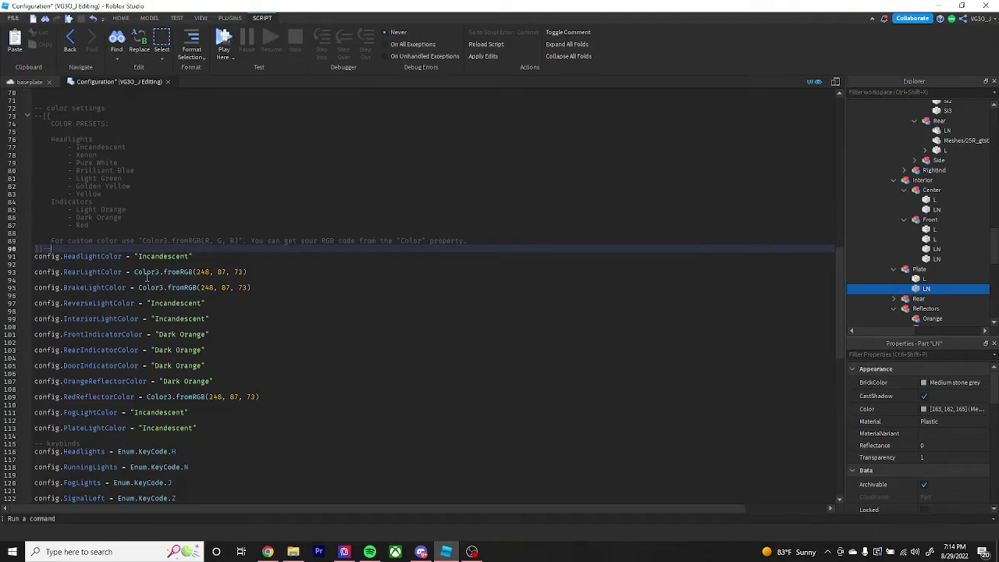
Step: Return to the baseplate view and copy the RGB color value of the trunk lid's Color mesh
drag(135, 273, 215, 279)
click(215, 278)
click(29, 82)
right_drag(396, 274, 397, 274)
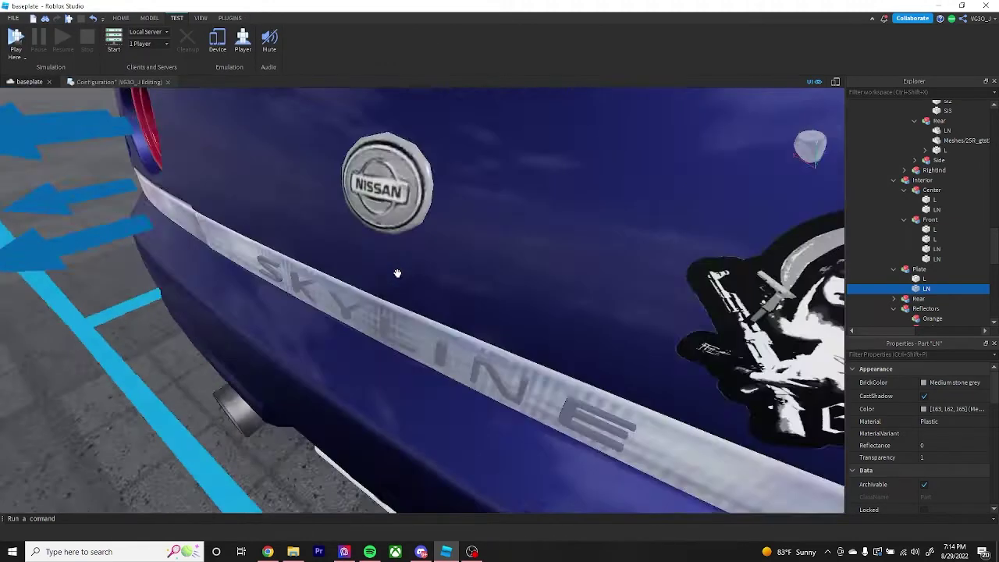
scroll(398, 273, down, 5)
click(453, 303)
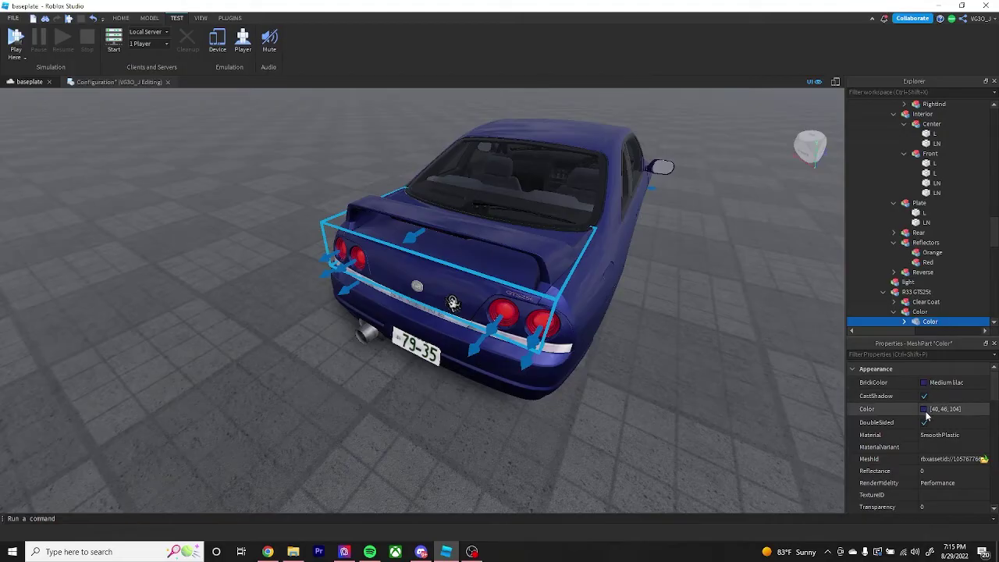
click(925, 411)
click(626, 166)
right_click(936, 411)
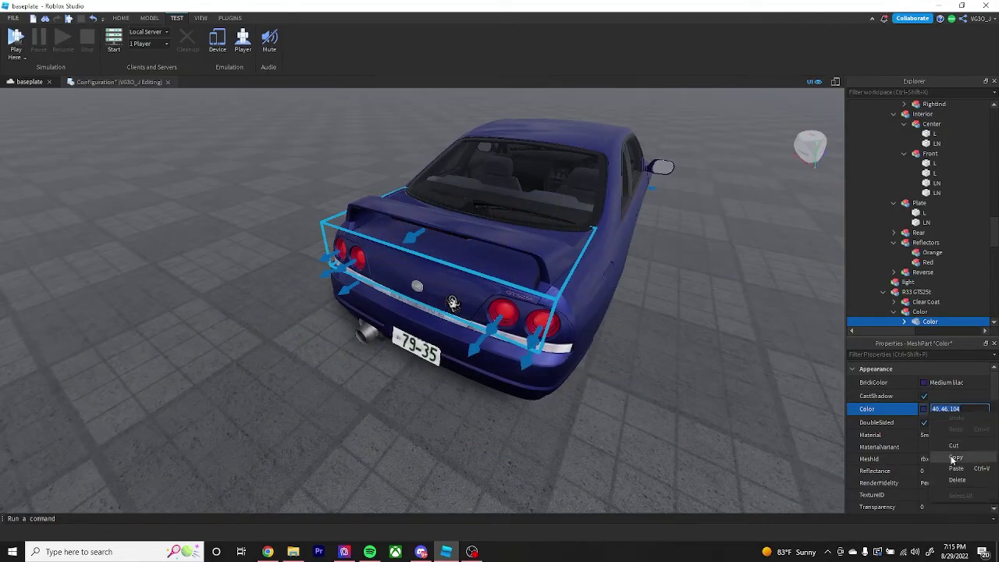
click(952, 458)
Step: Try to replace the BrakeLightColor RGB values in the Configuration script with the copied 40, 46, 104
click(101, 81)
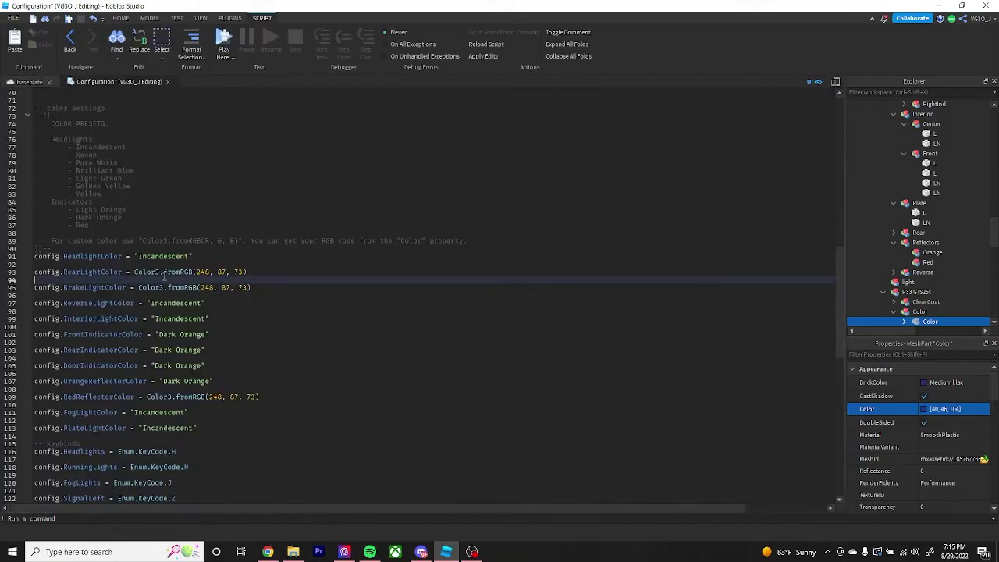
double_click(207, 287)
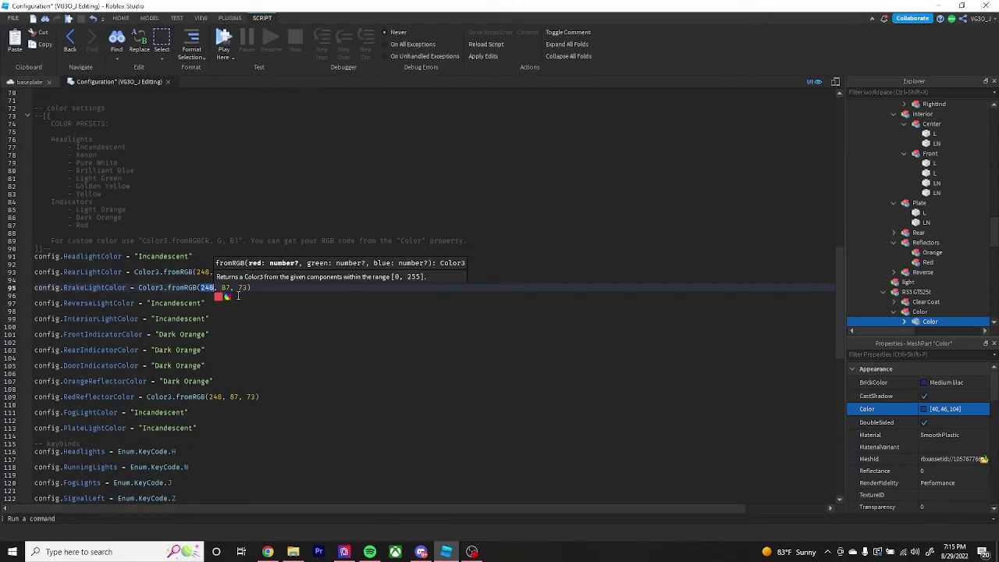
key(ctrl+shift+Right)
key(ctrl+shift+Right)
key(ctrl+v)
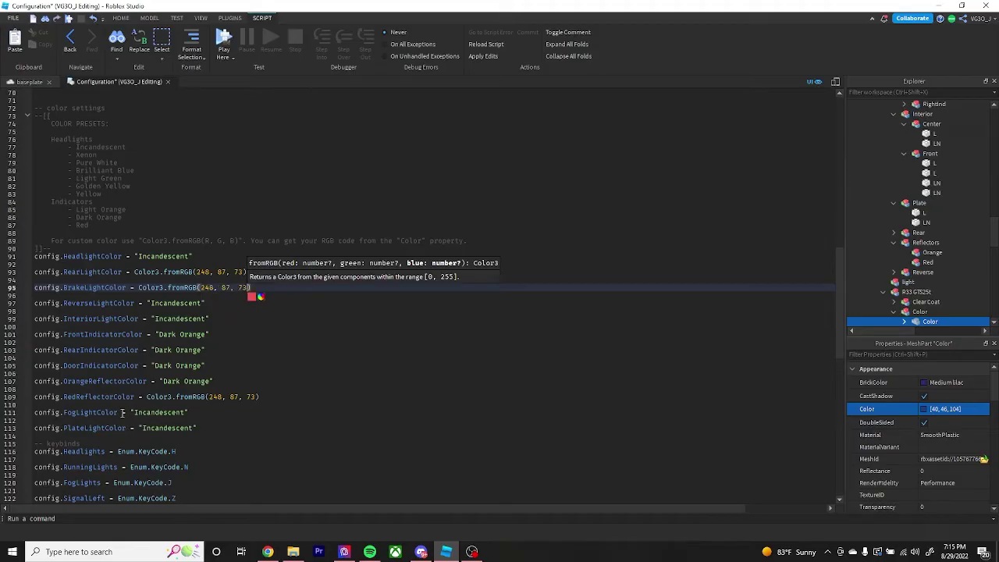
Step: Set PopupHingeType to "Dual" in the popup light settings of the Configuration script
scroll(221, 345, down, 5)
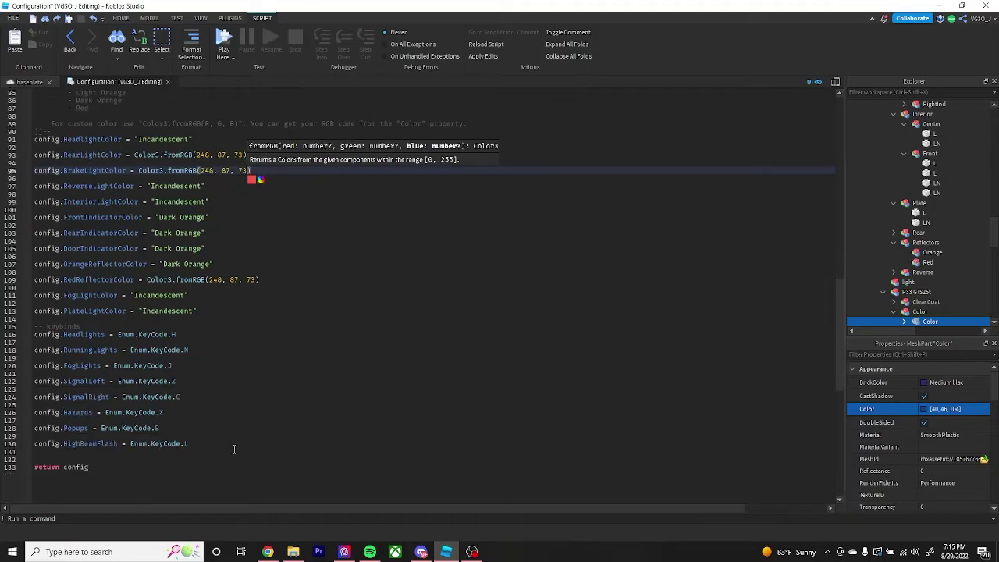
scroll(243, 435, up, 17)
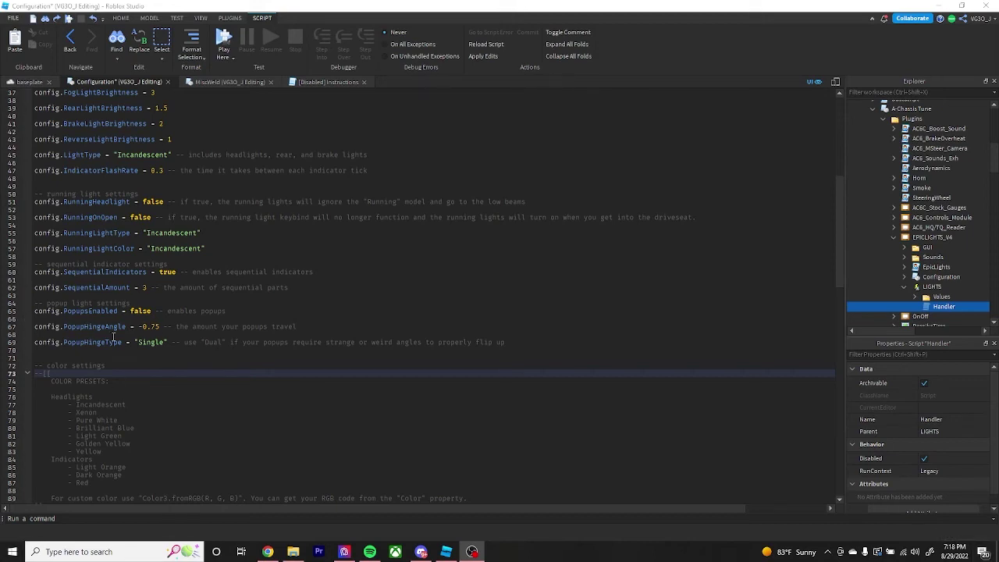
click(91, 344)
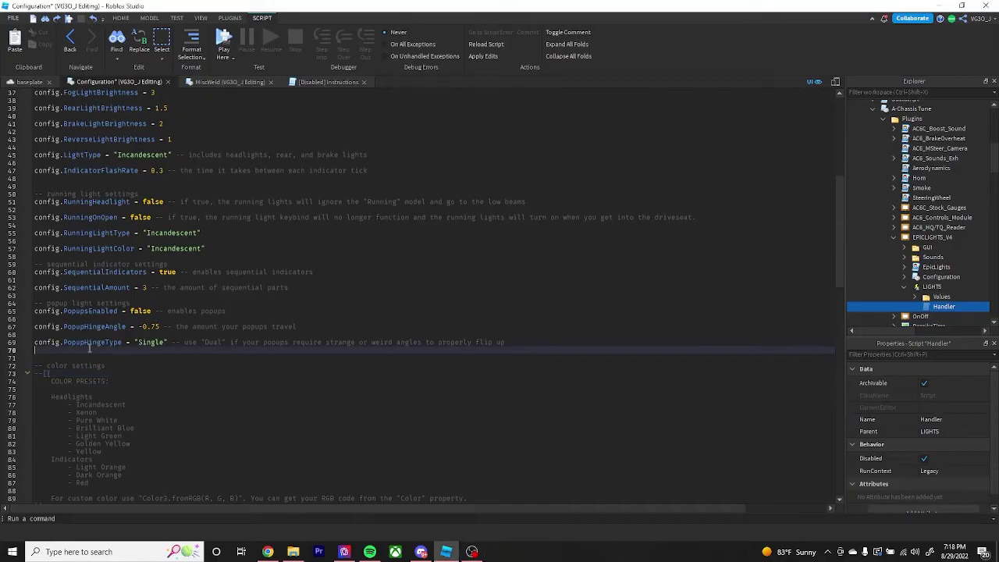
double_click(93, 342)
mouse_move(292, 551)
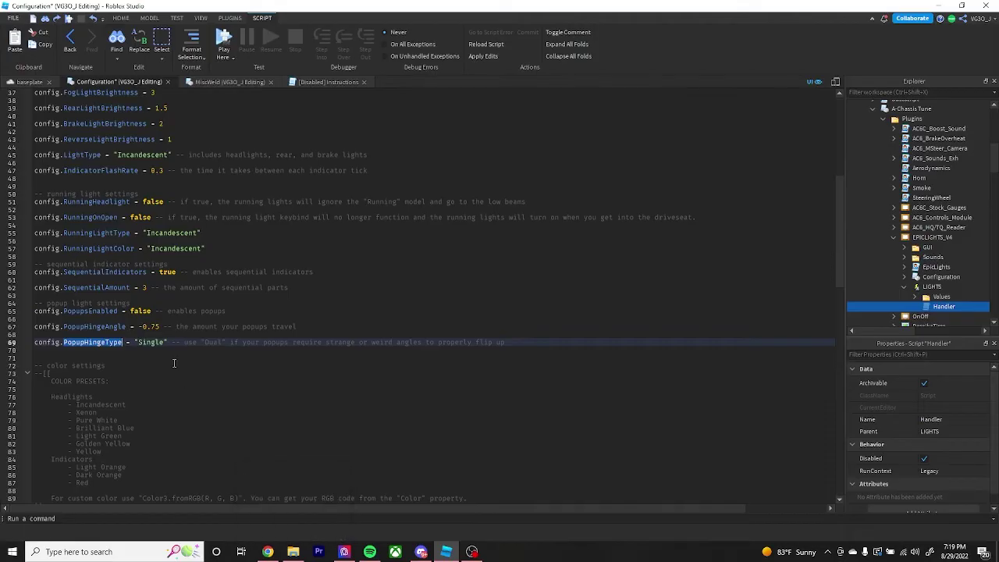
click(149, 353)
double_click(146, 343)
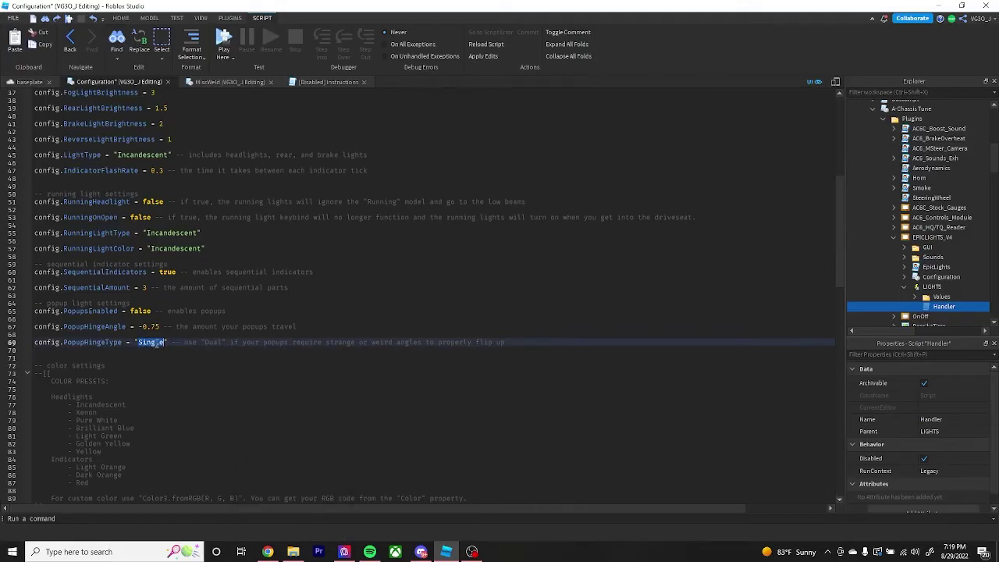
text(Dual)
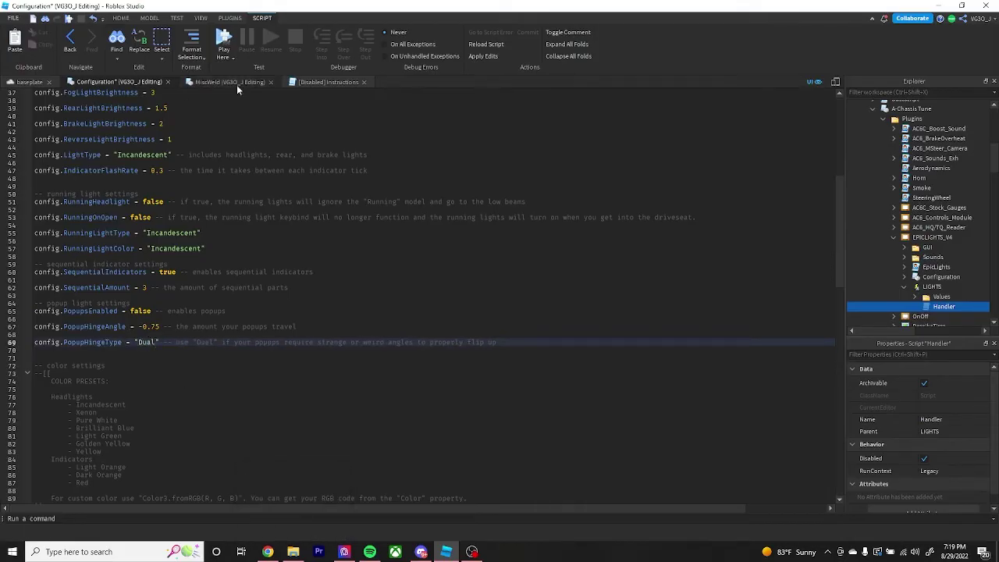
Step: In the MiscWeld script, change the popup weld references to Hinge1 and Parts1
click(235, 83)
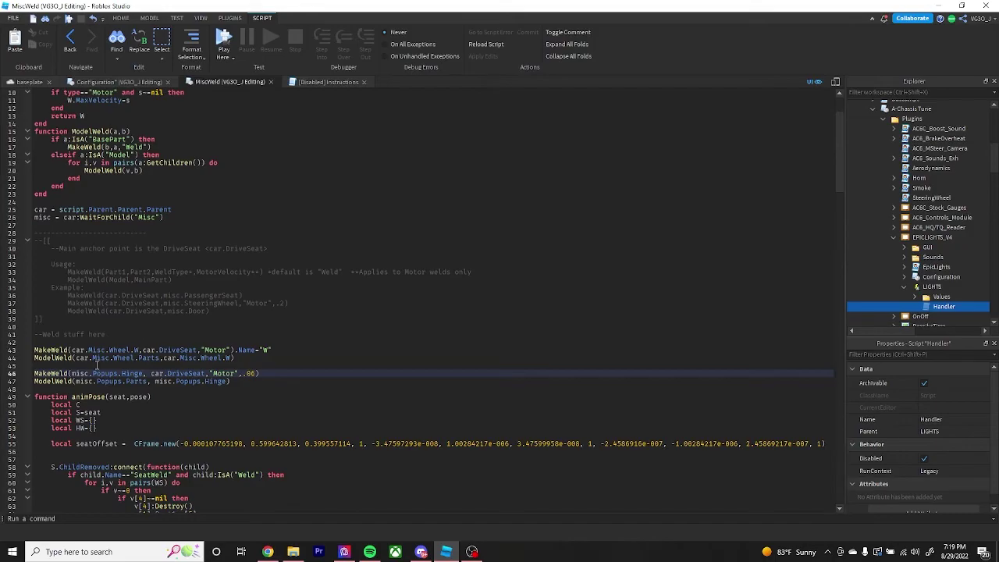
text(1)
key(Down)
text(1)
click(231, 380)
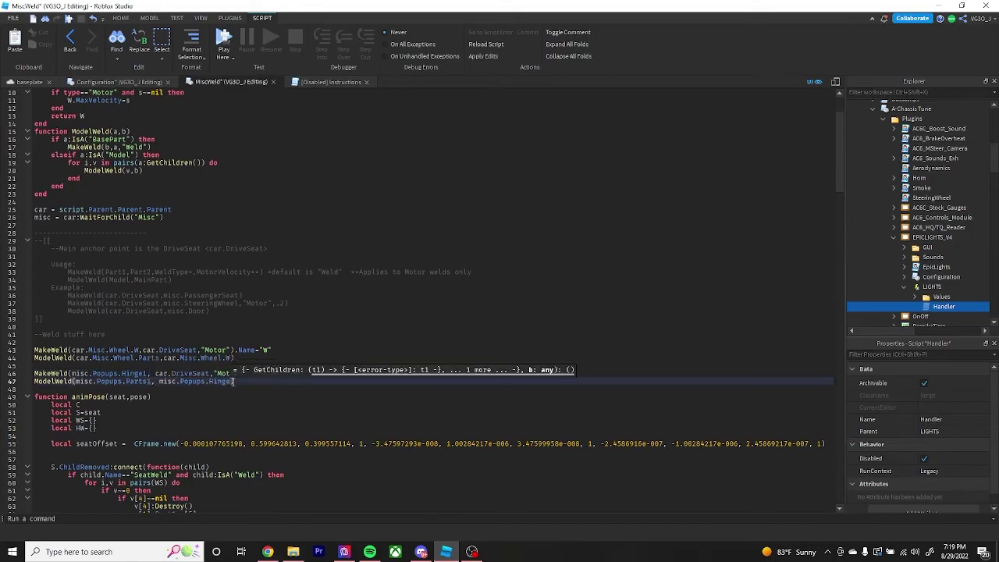
text(1)
Step: Duplicate the two popup weld lines directly below the originals in the MiscWeld script
mouse_move(239, 381)
mouse_down()
mouse_move(39, 414)
mouse_move(33, 372)
mouse_up()
click(152, 382)
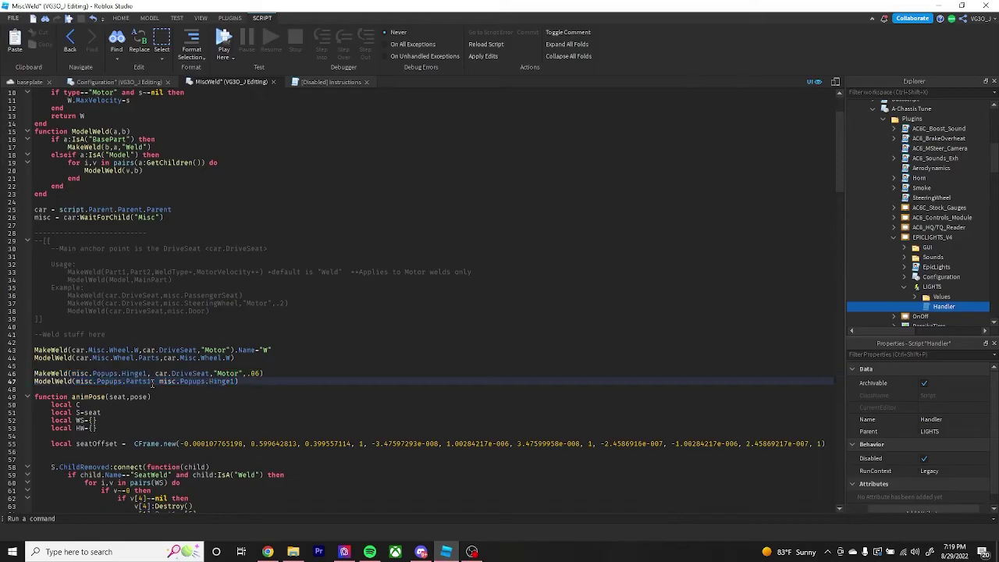
key(Return)
key(ctrl+v)
Step: Change the duplicated popup weld lines to reference Hinge2 and Parts2
drag(153, 389, 148, 388)
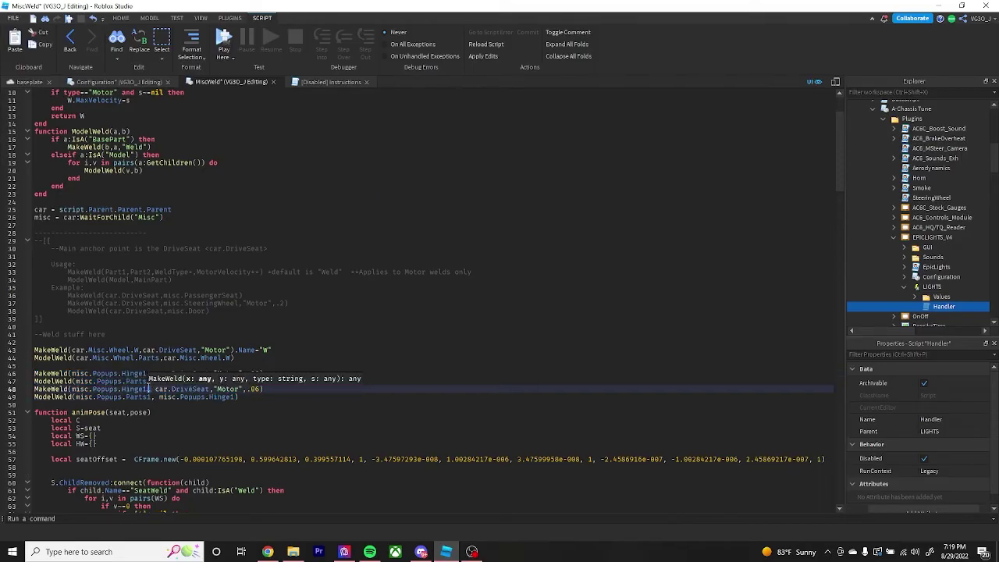
click(149, 389)
text(2)
key(BackSpace)
key(BackSpace)
key(BackSpace)
text(2)
click(147, 395)
text(2)
key(Right)
key(Right)
key(Right)
key(Right)
key(Right)
key(Right)
key(Right)
key(Right)
key(Right)
key(Right)
key(Right)
key(Right)
key(Right)
key(Right)
key(Right)
key(Right)
key(Right)
key(Right)
key(Right)
key(Right)
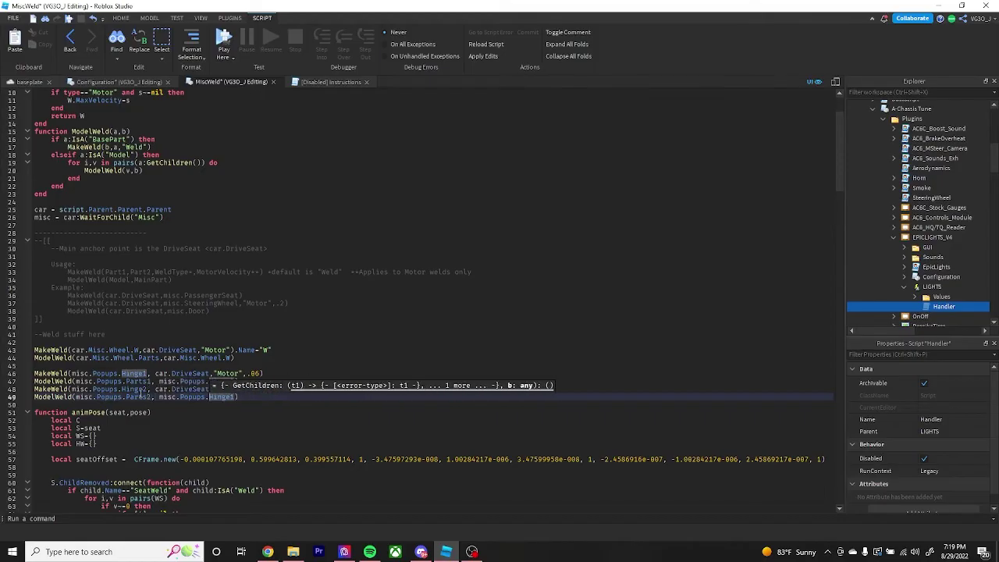
key(BackSpace)
text(2)
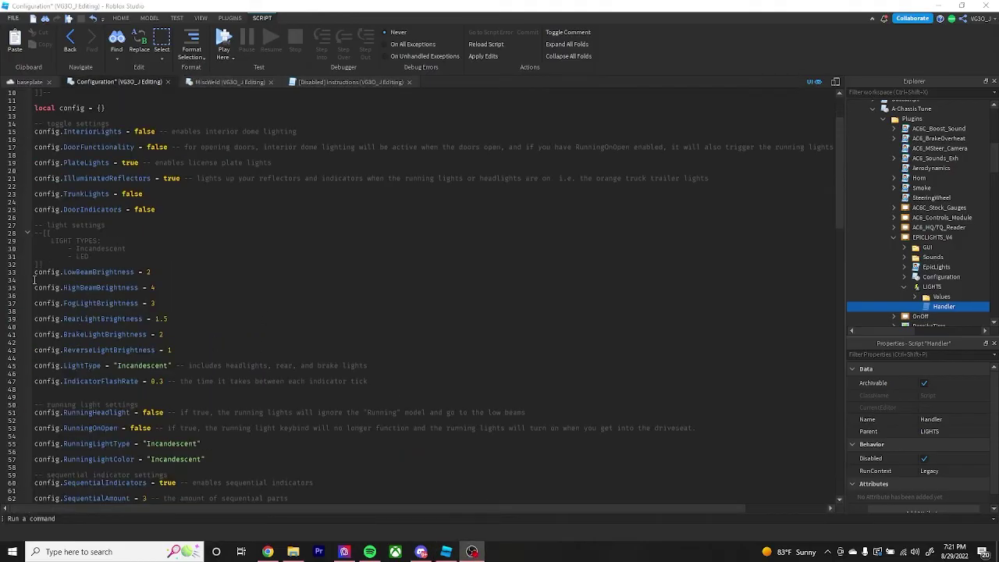
Step: Review the brightness values, LightType, color settings and keybinds in the Configuration script
drag(35, 279, 161, 323)
click(132, 282)
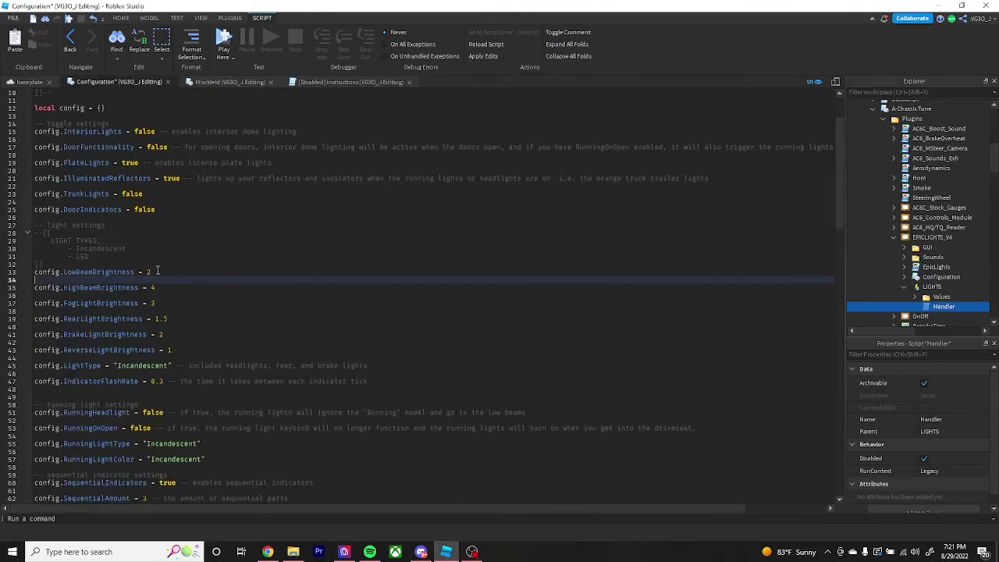
click(157, 271)
click(161, 292)
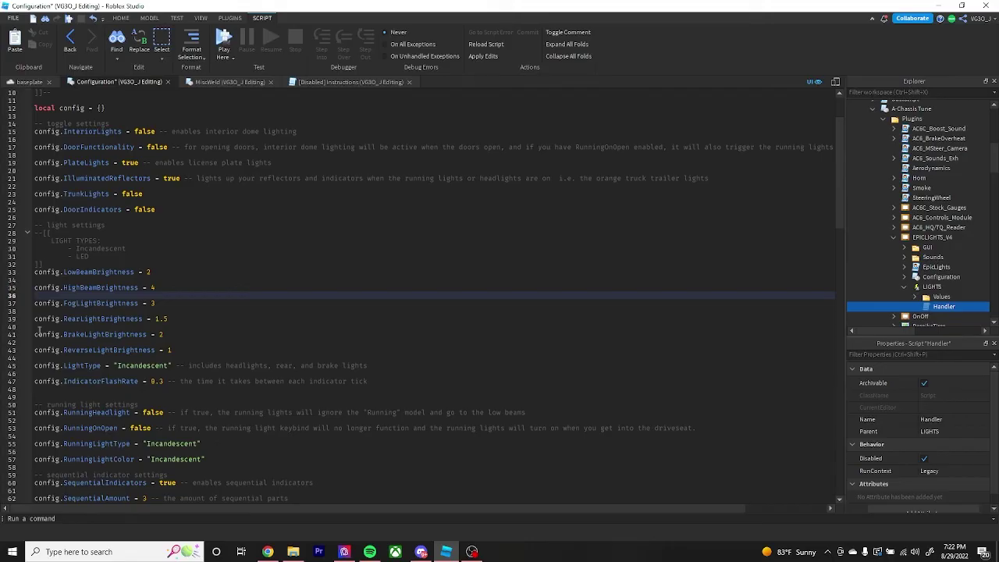
click(143, 370)
click(143, 365)
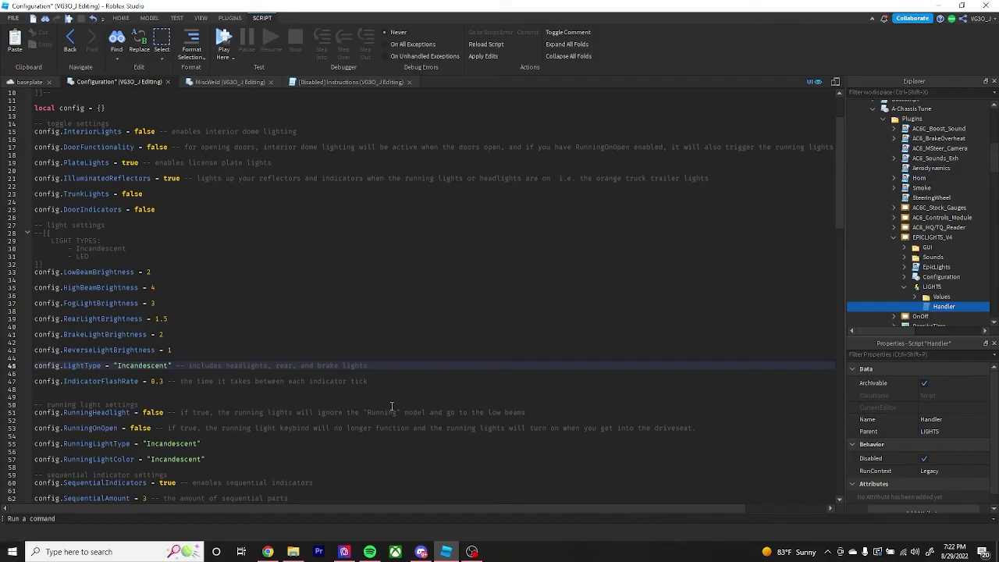
scroll(340, 393, down, 5)
scroll(256, 306, down, 15)
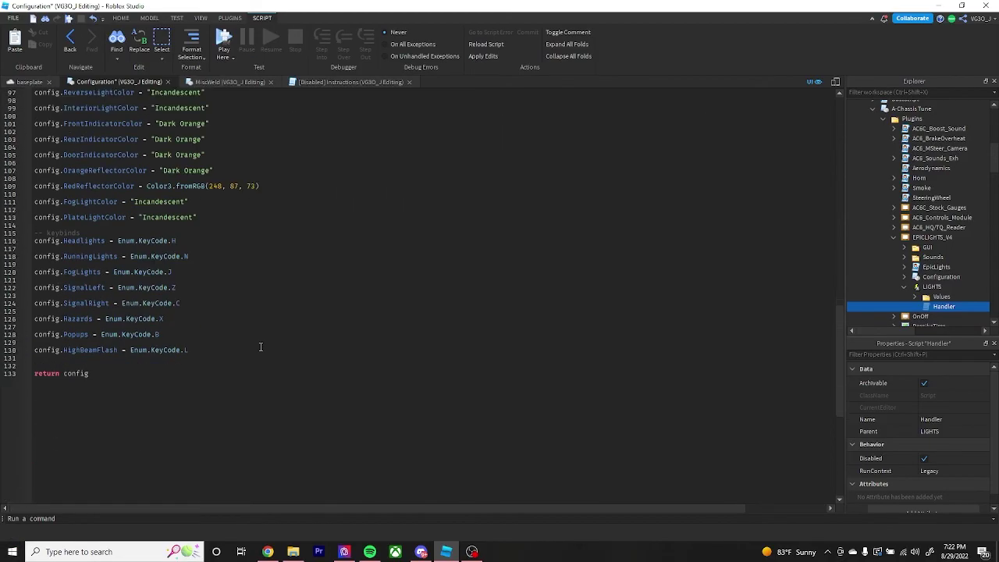
scroll(263, 346, up, 6)
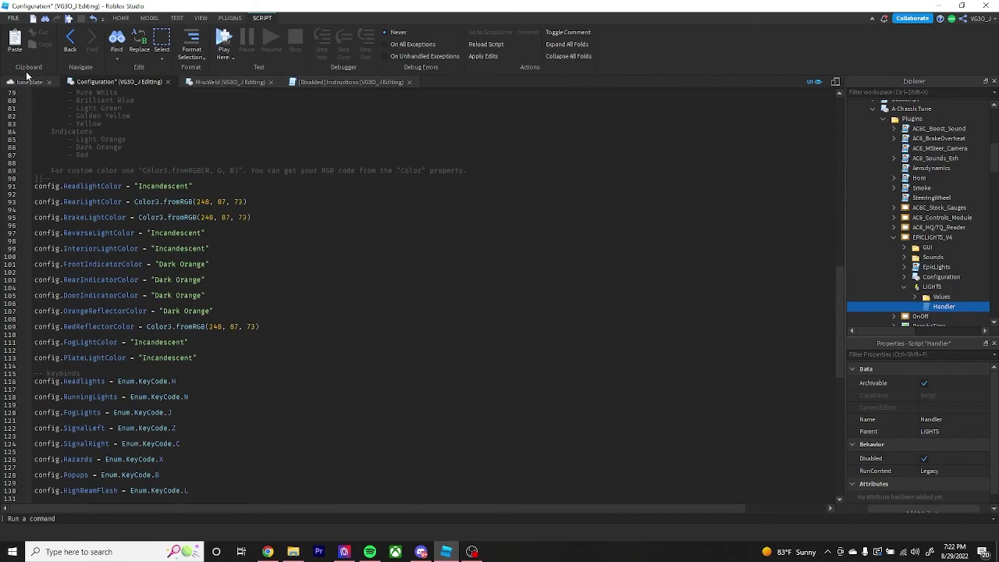